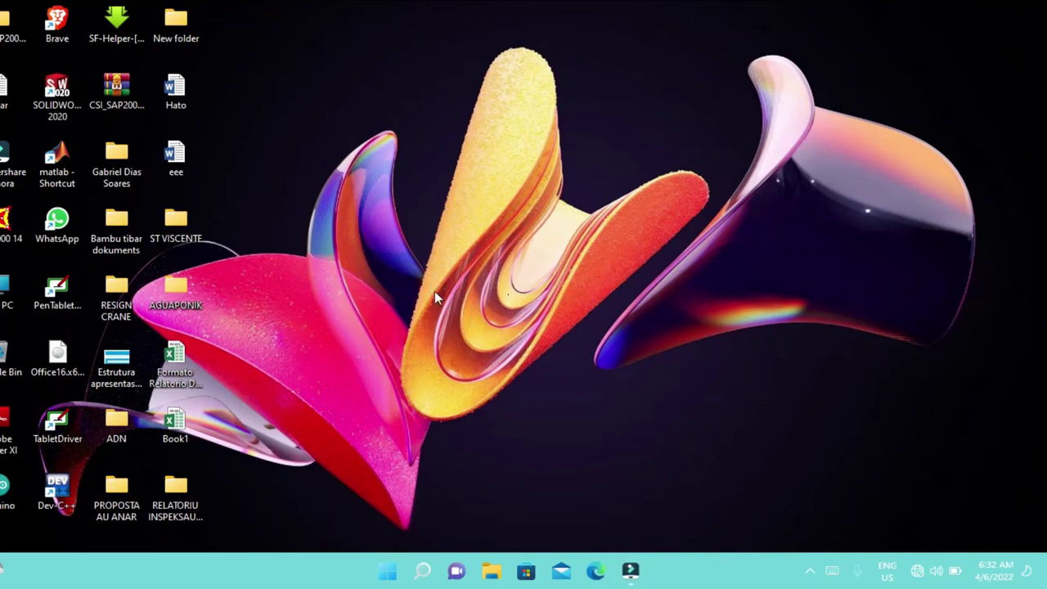
- Launch SOLIDWORKS 2020 from its desktop shortcut
{"action": "double_click", "coordinate": [68, 92]}
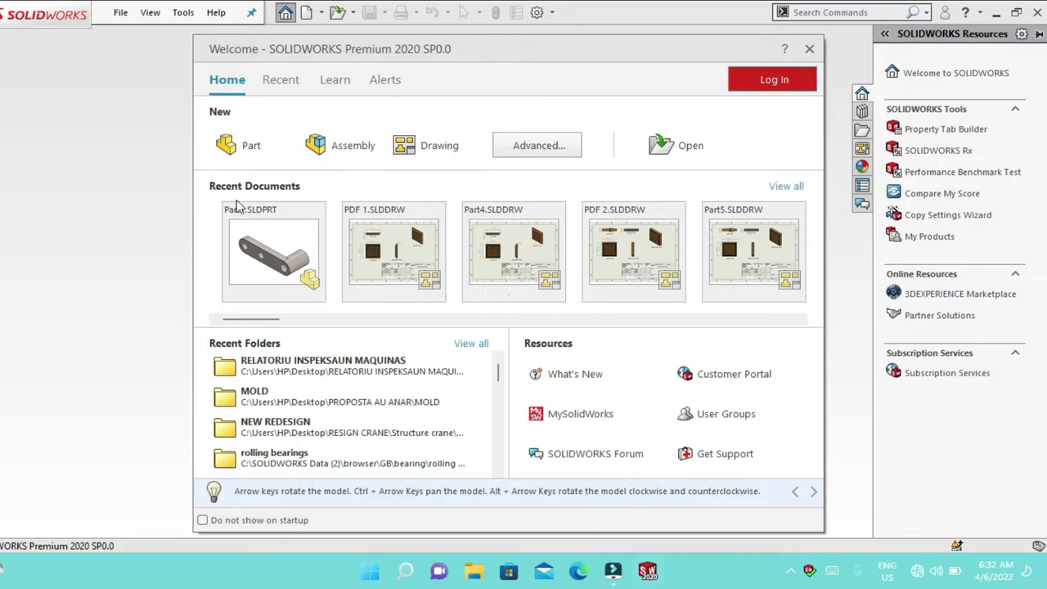
- Create a new part, Part1, and change its units from MKS to MMGS
{"action": "left_click", "coordinate": [233, 153]}
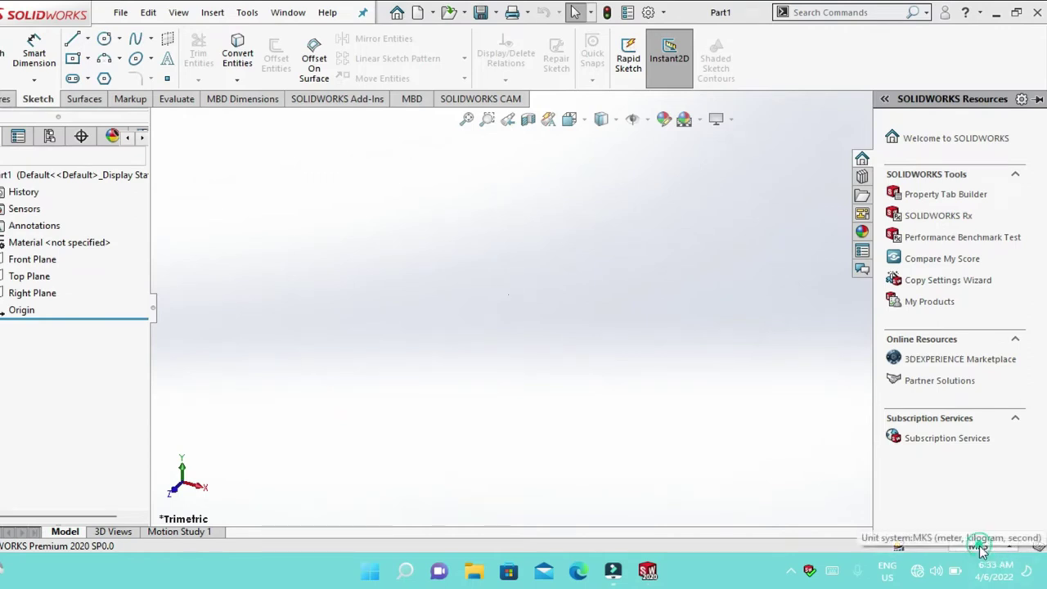
{"action": "left_click", "coordinate": [980, 546]}
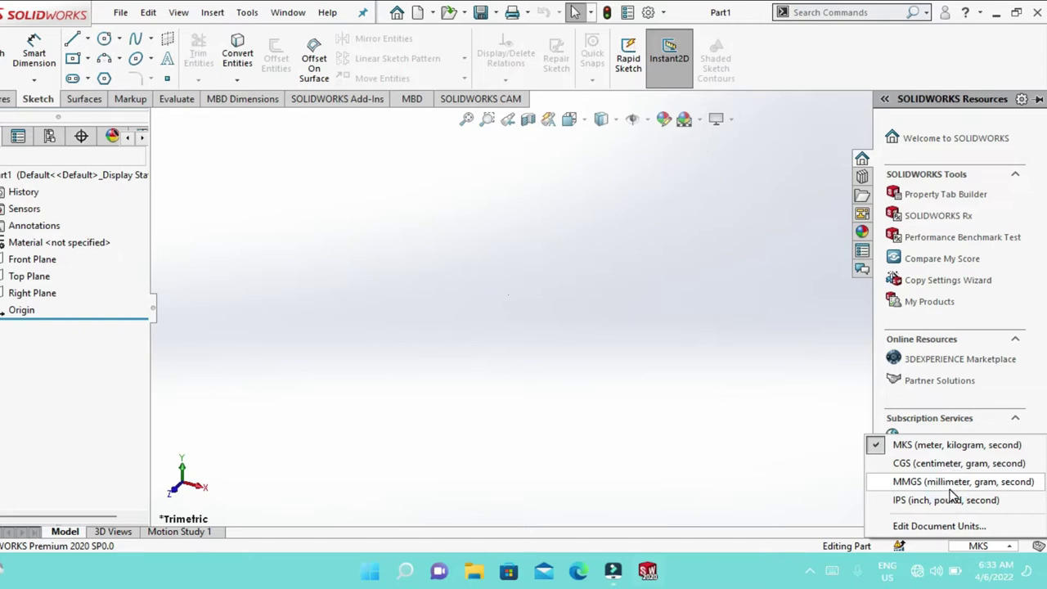
{"action": "left_click", "coordinate": [951, 488]}
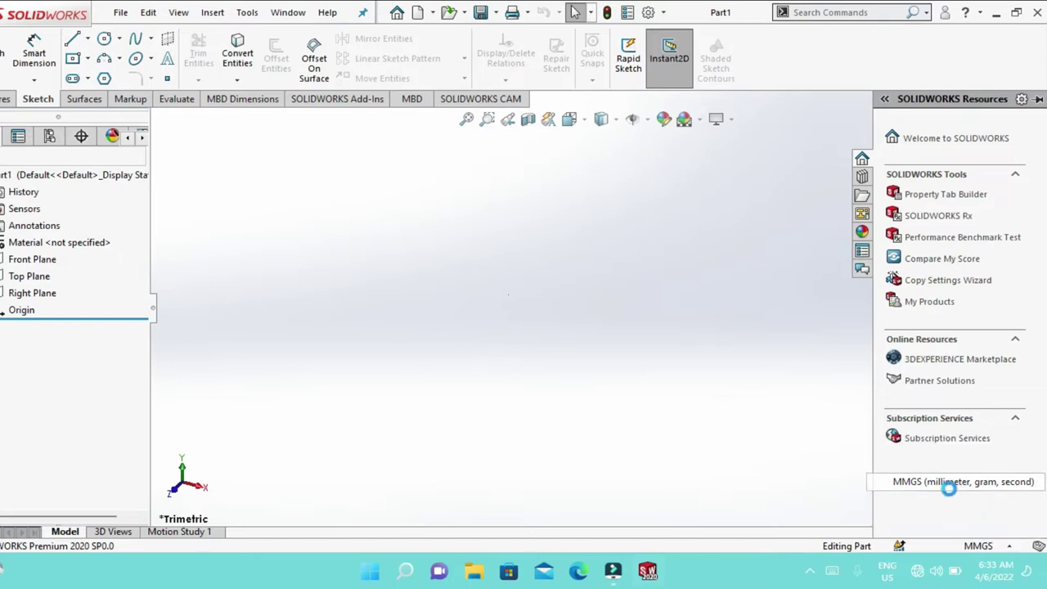
- Start a sketch on the Top Plane and draw a circle centred on the origin
{"action": "left_click", "coordinate": [34, 282]}
{"action": "right_click", "coordinate": [34, 278]}
{"action": "left_click", "coordinate": [46, 255]}
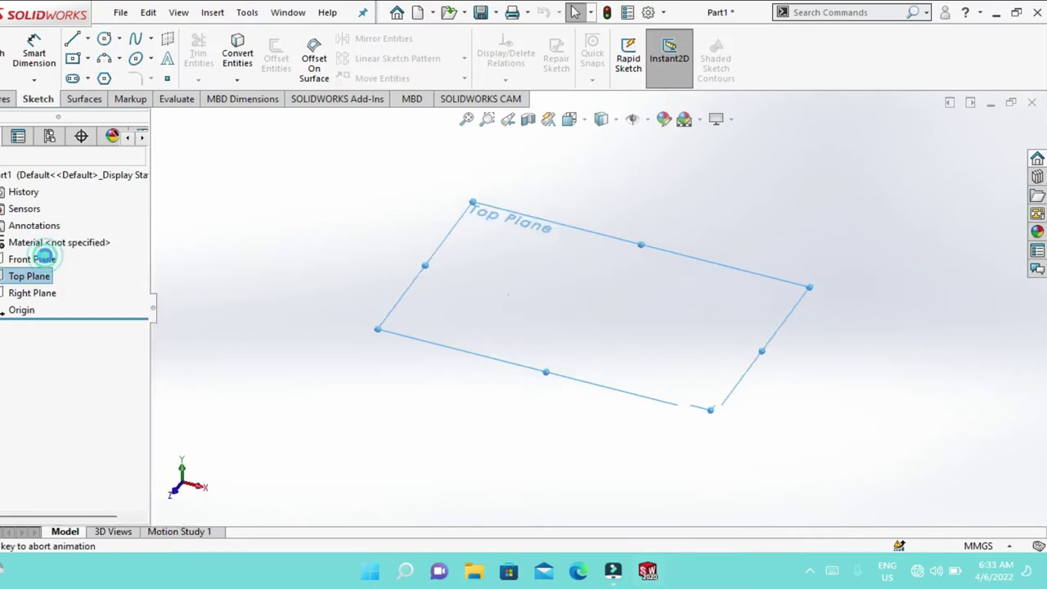
{"action": "left_click", "coordinate": [119, 39]}
{"action": "left_click", "coordinate": [123, 52]}
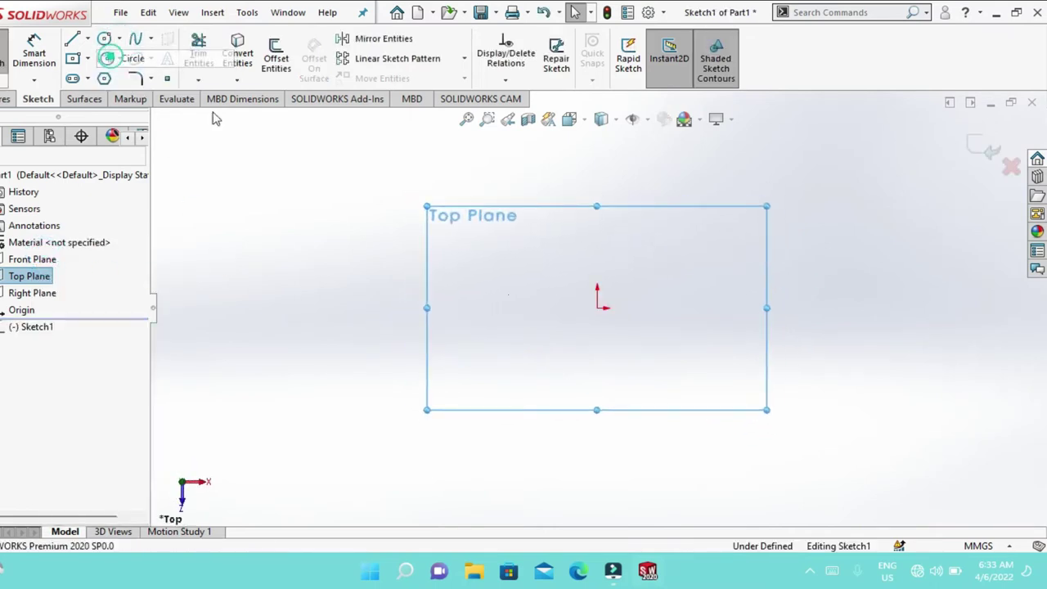
{"action": "left_click", "coordinate": [597, 308]}
{"action": "left_click", "coordinate": [564, 336]}
{"action": "right_click", "coordinate": [569, 342]}
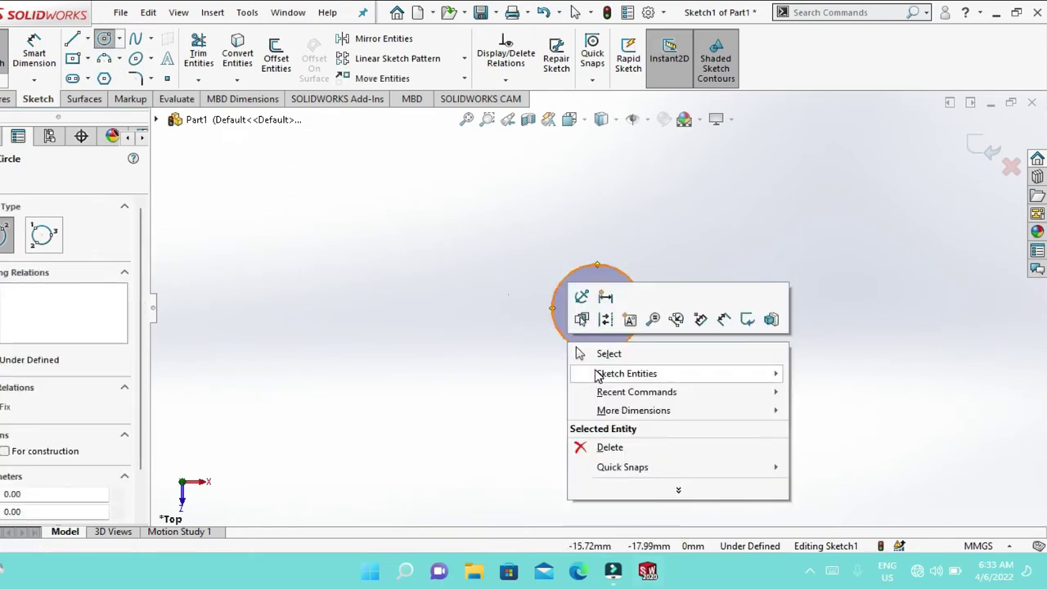
{"action": "left_click", "coordinate": [592, 355]}
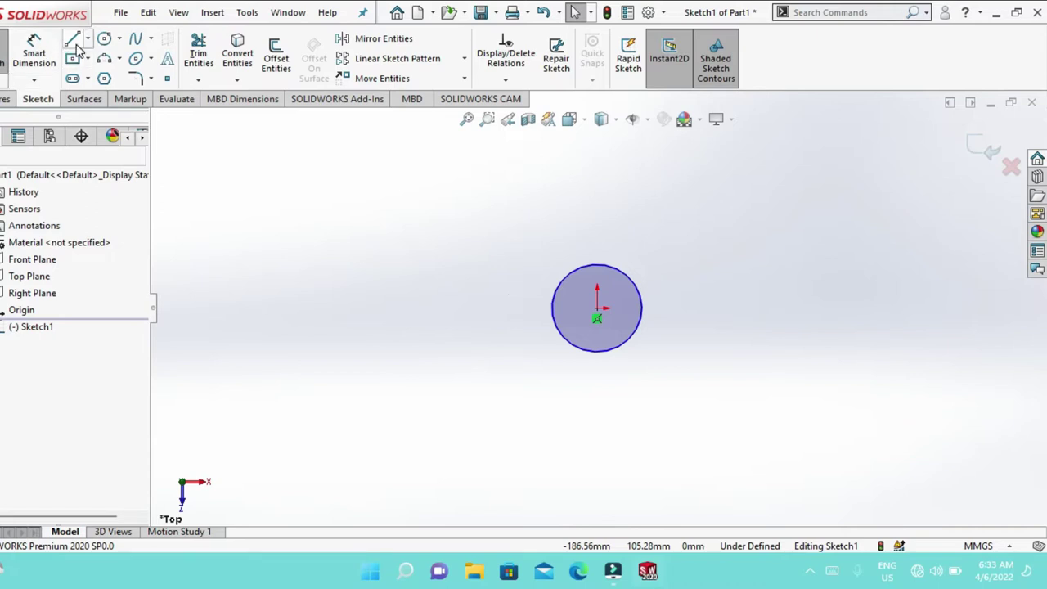
- Dimension the circle's diameter to 22 mm, fully defining the sketch
{"action": "mouse_move", "coordinate": [638, 407]}
{"action": "middle_mouse_down"}
{"action": "mouse_move", "coordinate": [587, 273]}
{"action": "mouse_move", "coordinate": [627, 242]}
{"action": "middle_mouse_up"}
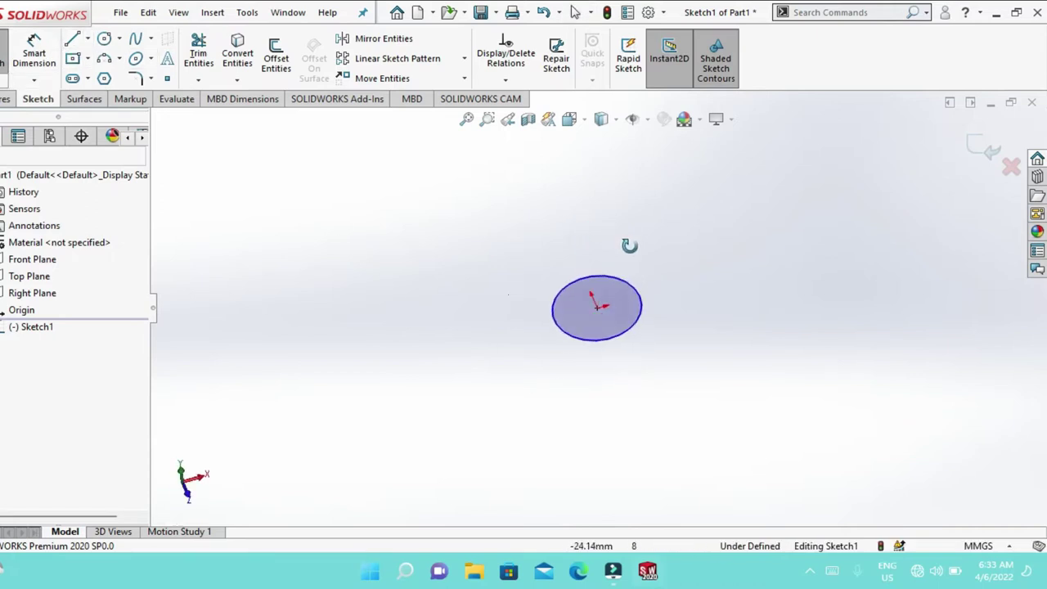
{"action": "left_click", "coordinate": [553, 308]}
{"action": "left_click", "coordinate": [34, 53]}
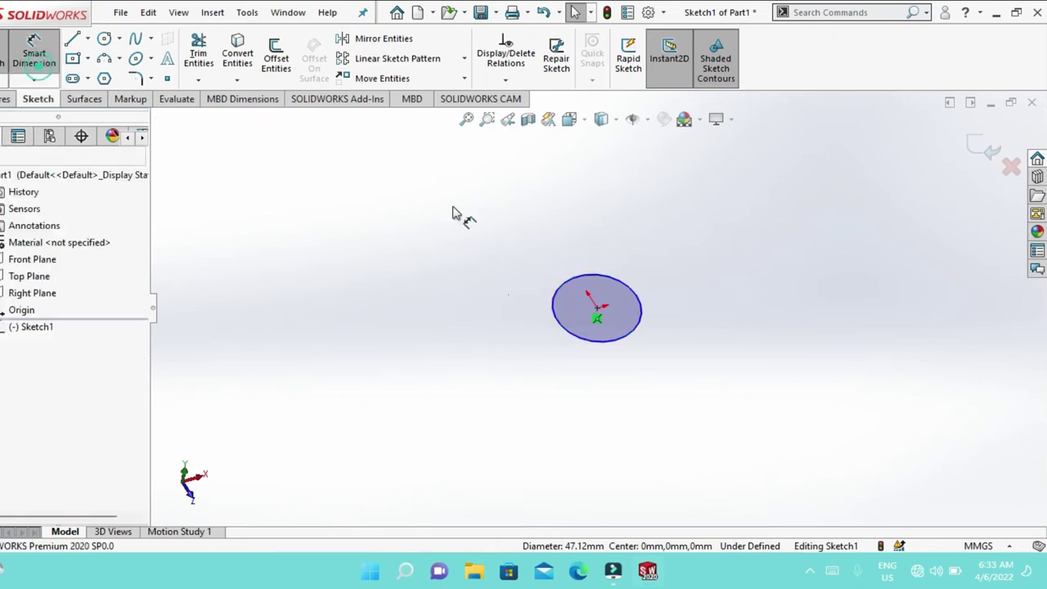
{"action": "left_click", "coordinate": [563, 285]}
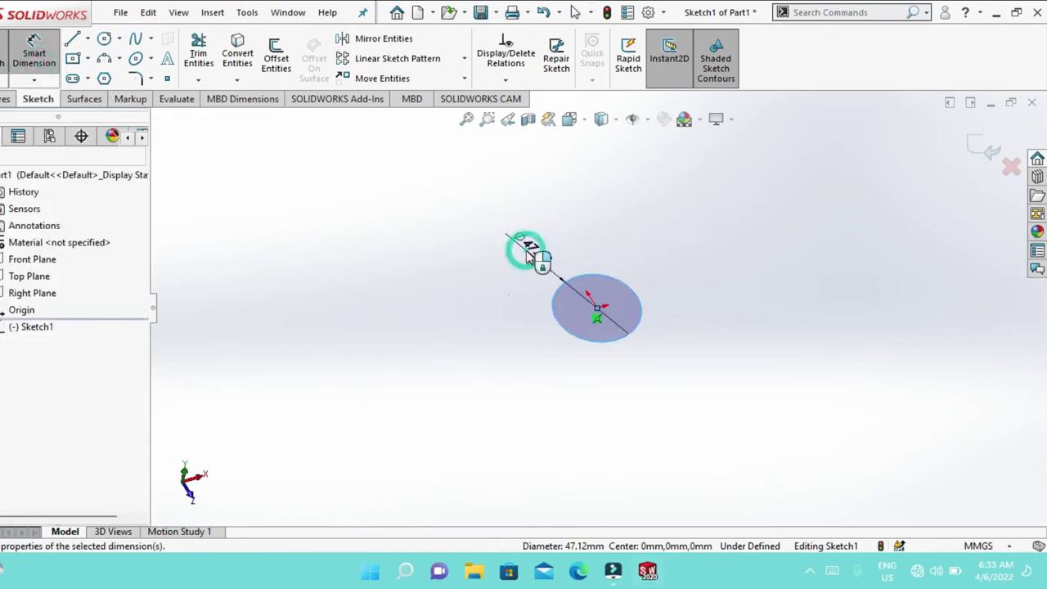
{"action": "left_click", "coordinate": [526, 248]}
{"action": "type", "text": "22"}
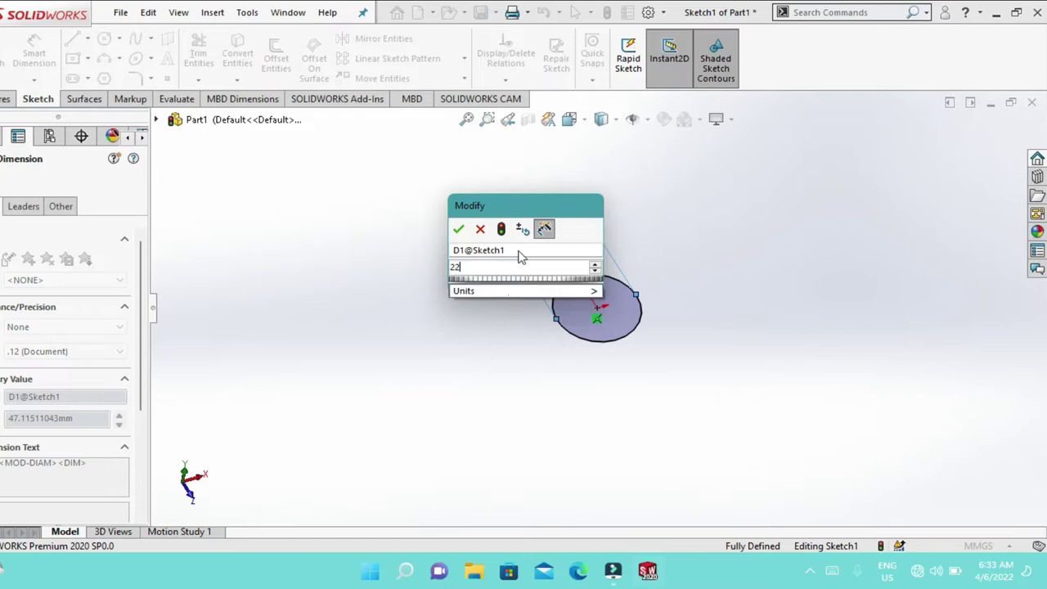
{"action": "key", "text": "Return"}
{"action": "right_click", "coordinate": [693, 254]}
{"action": "left_click", "coordinate": [726, 301]}
{"action": "left_click", "coordinate": [584, 122]}
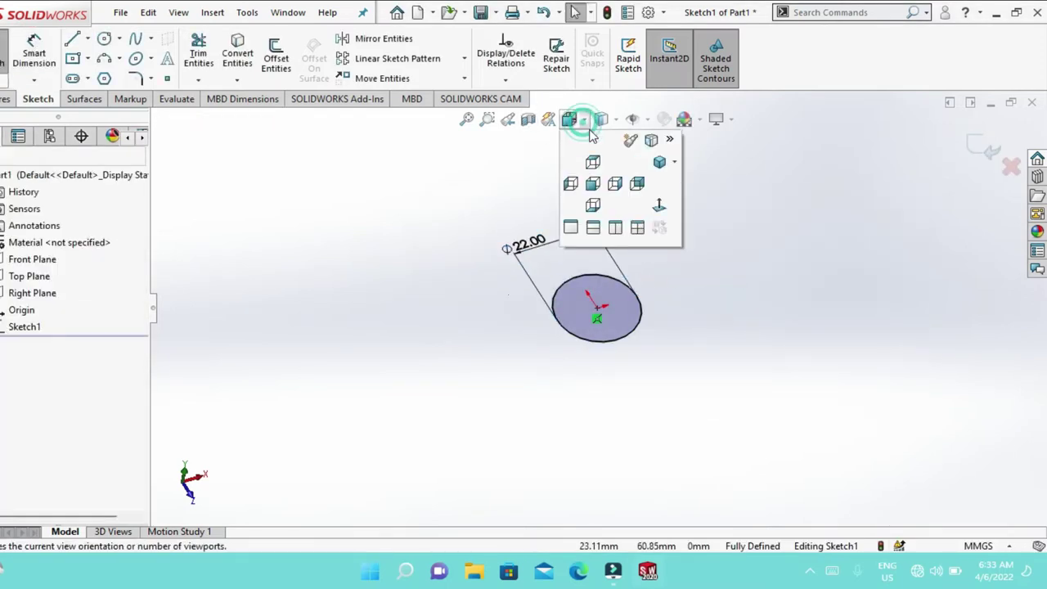
{"action": "left_click", "coordinate": [661, 205]}
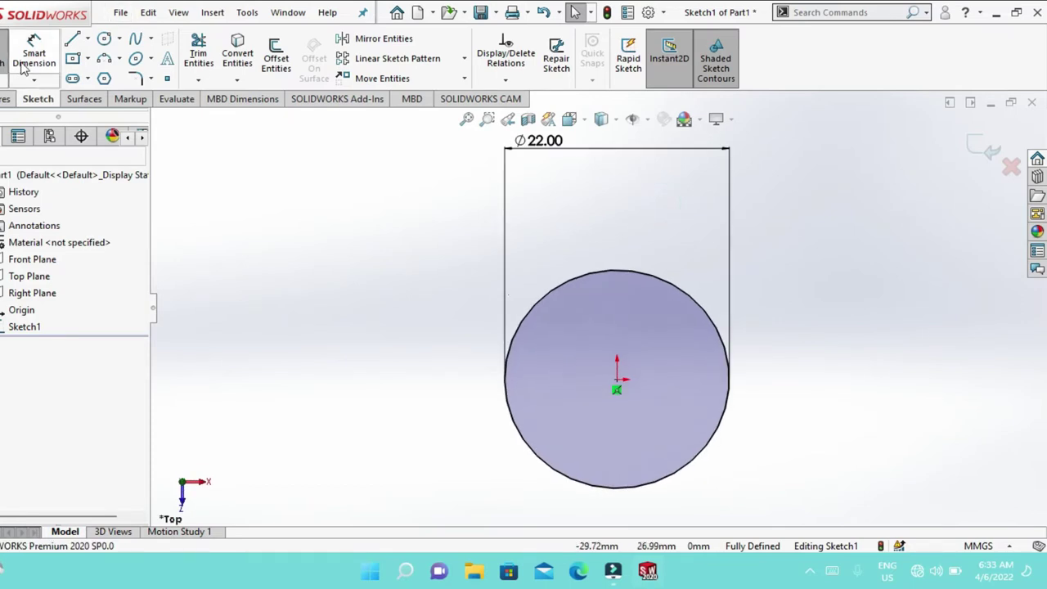
{"action": "middle_click_drag", "start_coordinate": [535, 403], "coordinate": [553, 280]}
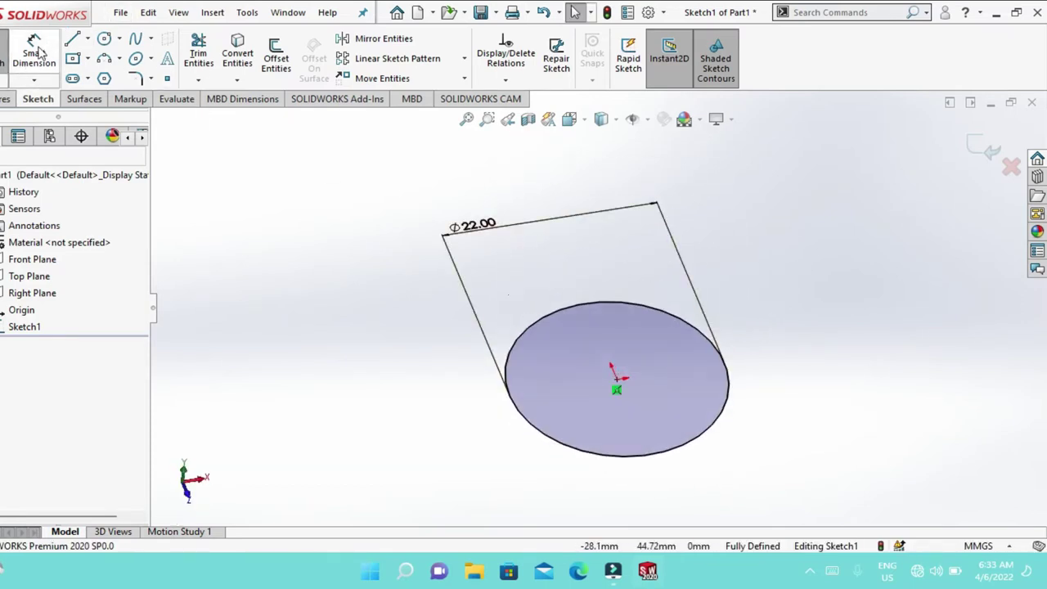
- Extrude the 22 mm circle Mid Plane to a 35 mm depth as a solid cylinder
{"action": "left_click", "coordinate": [8, 98]}
{"action": "left_click", "coordinate": [8, 58]}
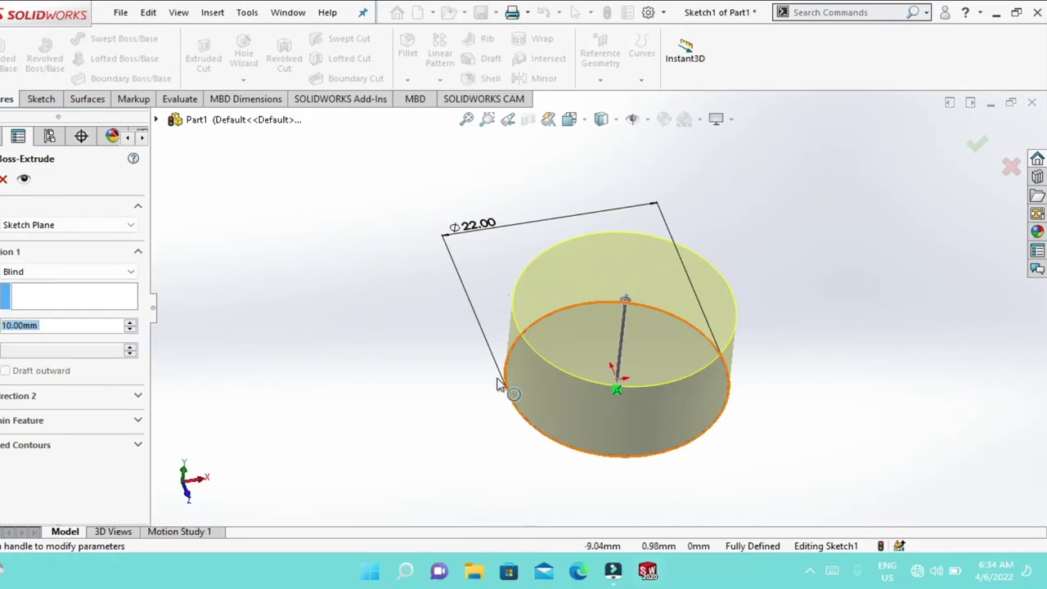
{"action": "left_click", "coordinate": [71, 271]}
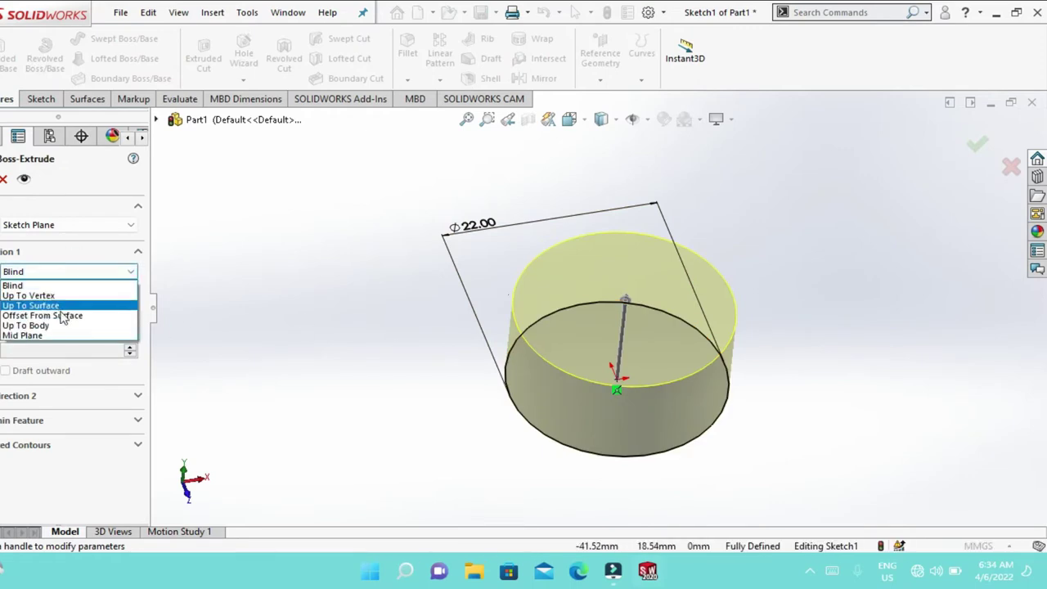
{"action": "left_click", "coordinate": [63, 336]}
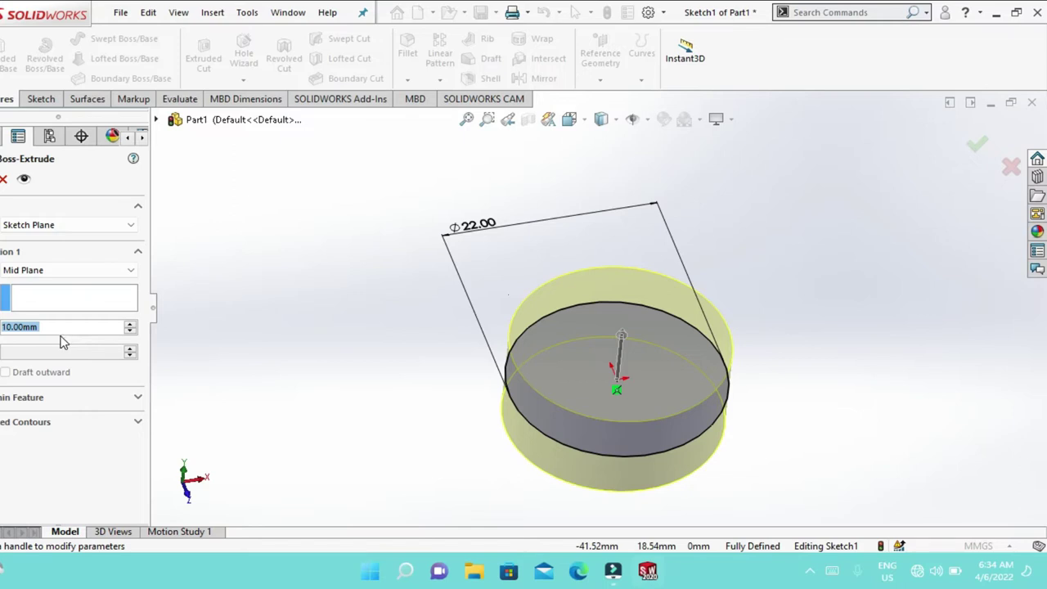
{"action": "type", "text": "3"}
{"action": "key", "text": "BackSpace"}
{"action": "type", "text": "22"}
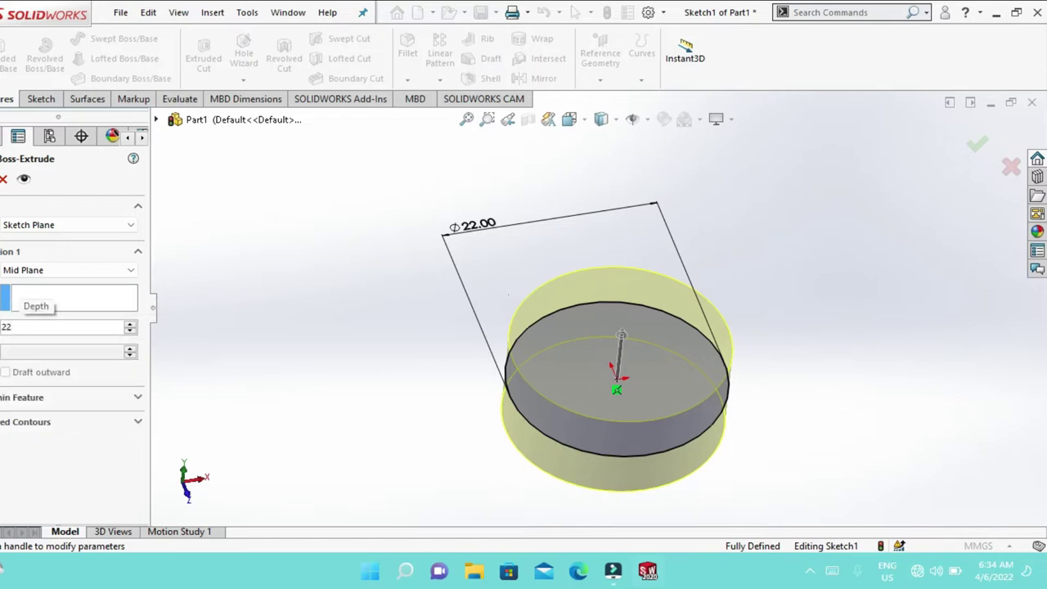
{"action": "key", "text": "BackSpace"}
{"action": "key", "text": "BackSpace"}
{"action": "type", "text": "35"}
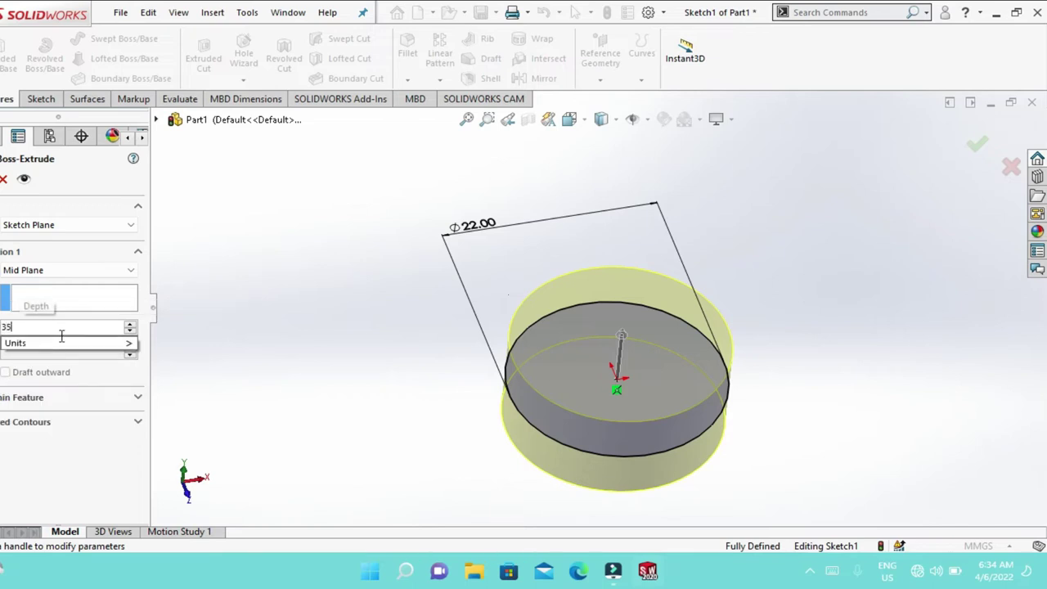
{"action": "key", "text": "Return"}
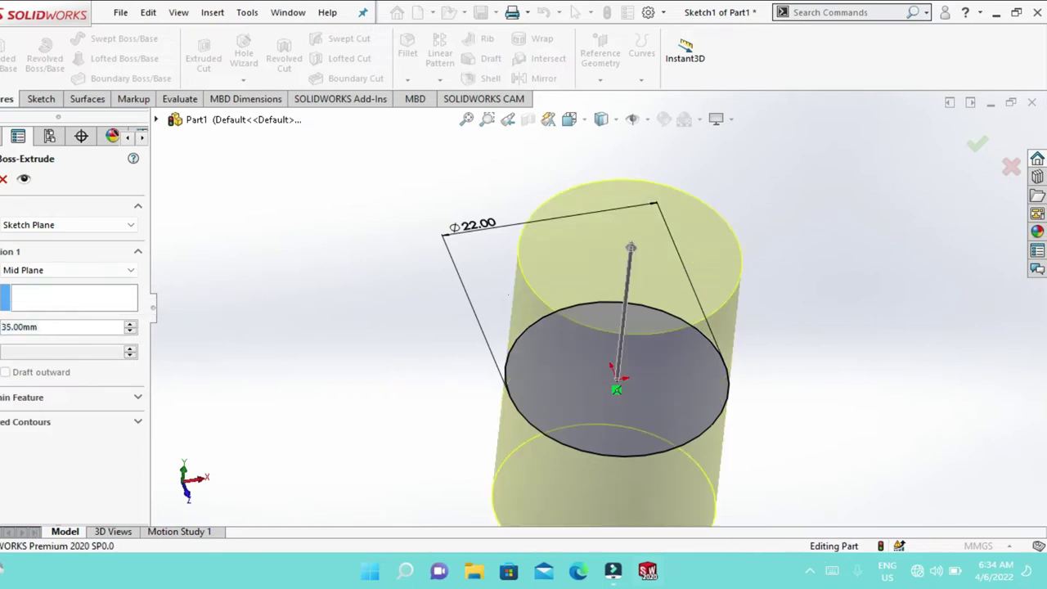
{"action": "key", "text": "Return"}
{"action": "scroll", "coordinate": [414, 358], "scroll_direction": "up", "scroll_amount": 3}
{"action": "middle_click_drag", "start_coordinate": [562, 354], "coordinate": [594, 357]}
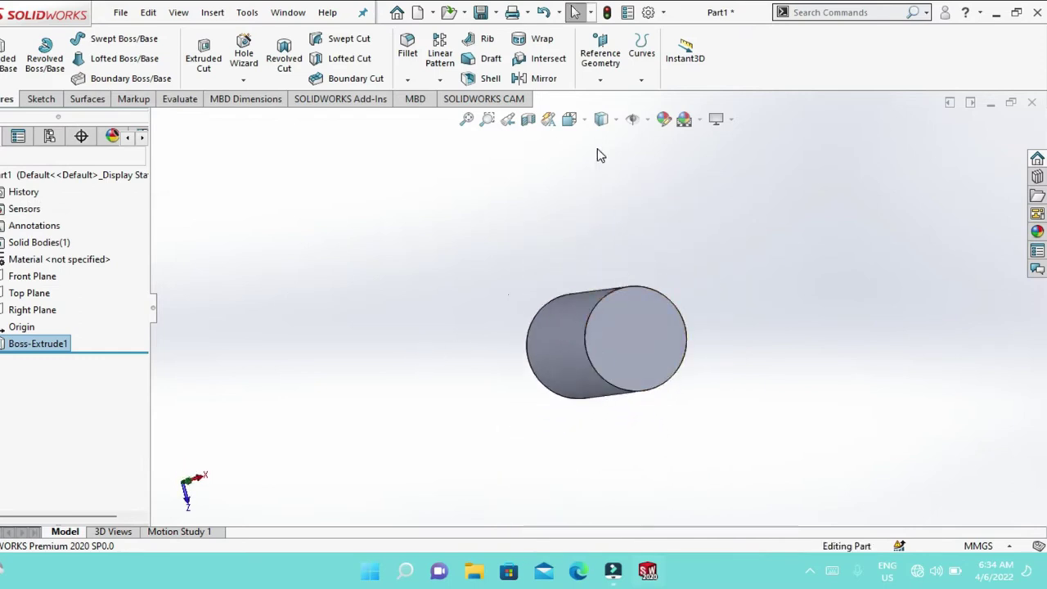
- Start a sketch on the cylinder's end face and draw a centerline leftward from its centre
{"action": "left_click", "coordinate": [573, 119]}
{"action": "left_click", "coordinate": [661, 207]}
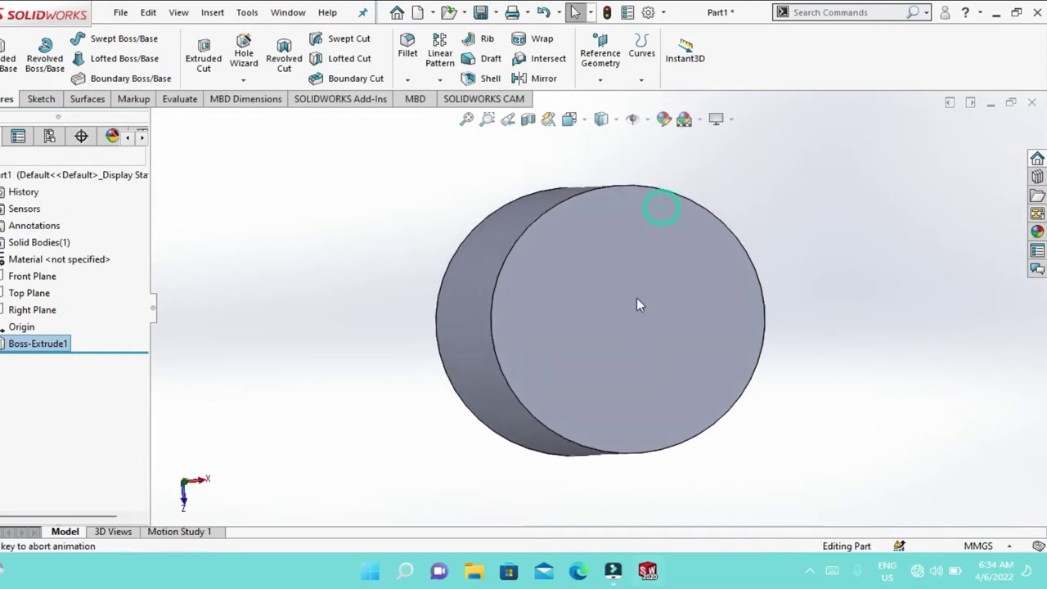
{"action": "left_click", "coordinate": [633, 309]}
{"action": "right_click", "coordinate": [630, 311]}
{"action": "left_click", "coordinate": [671, 231]}
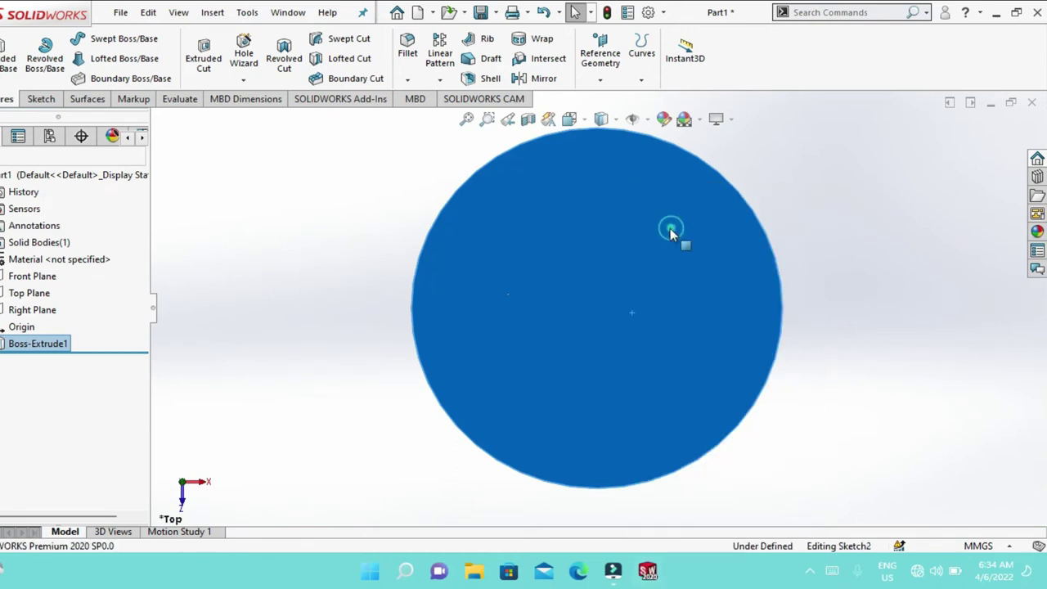
{"action": "scroll", "coordinate": [691, 293], "scroll_direction": "up", "scroll_amount": 3}
{"action": "scroll", "coordinate": [691, 292], "scroll_direction": "up", "scroll_amount": 2}
{"action": "left_click", "coordinate": [88, 38]}
{"action": "left_click", "coordinate": [98, 76]}
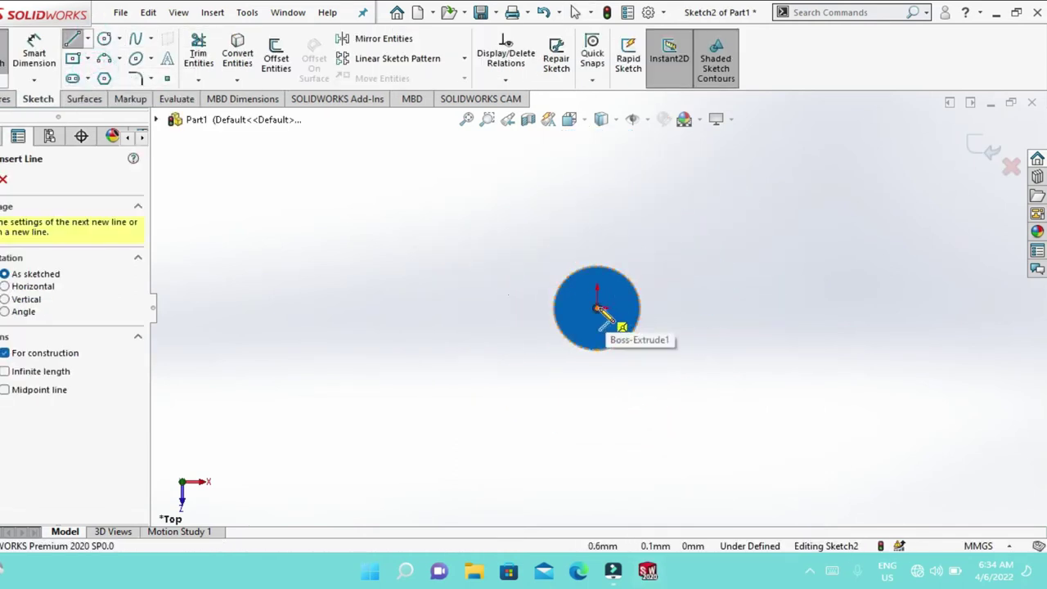
{"action": "left_click", "coordinate": [597, 308]}
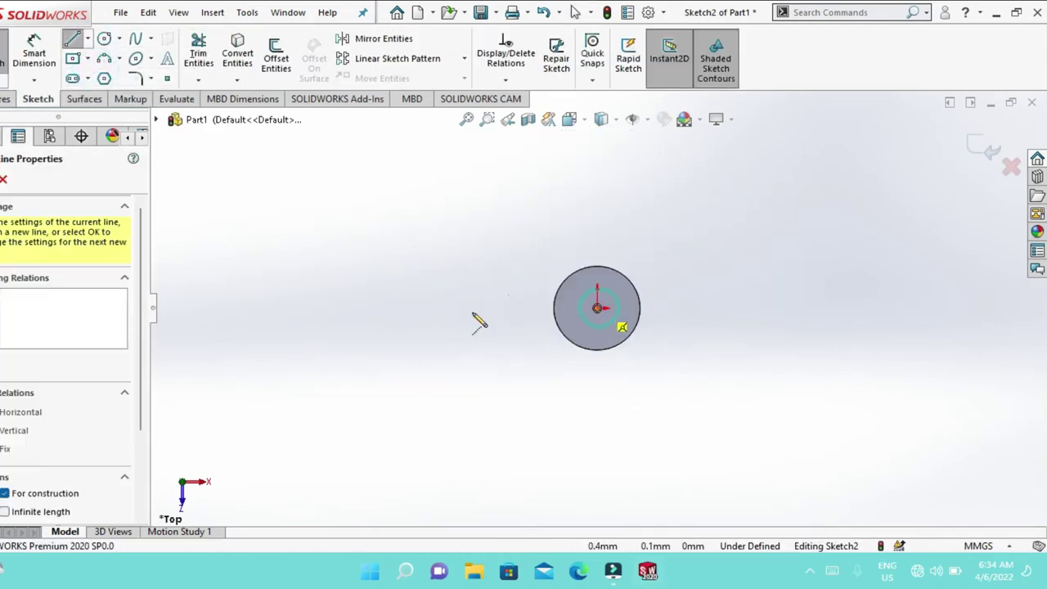
{"action": "left_click", "coordinate": [307, 309]}
{"action": "right_click", "coordinate": [306, 309]}
{"action": "left_click", "coordinate": [321, 321]}
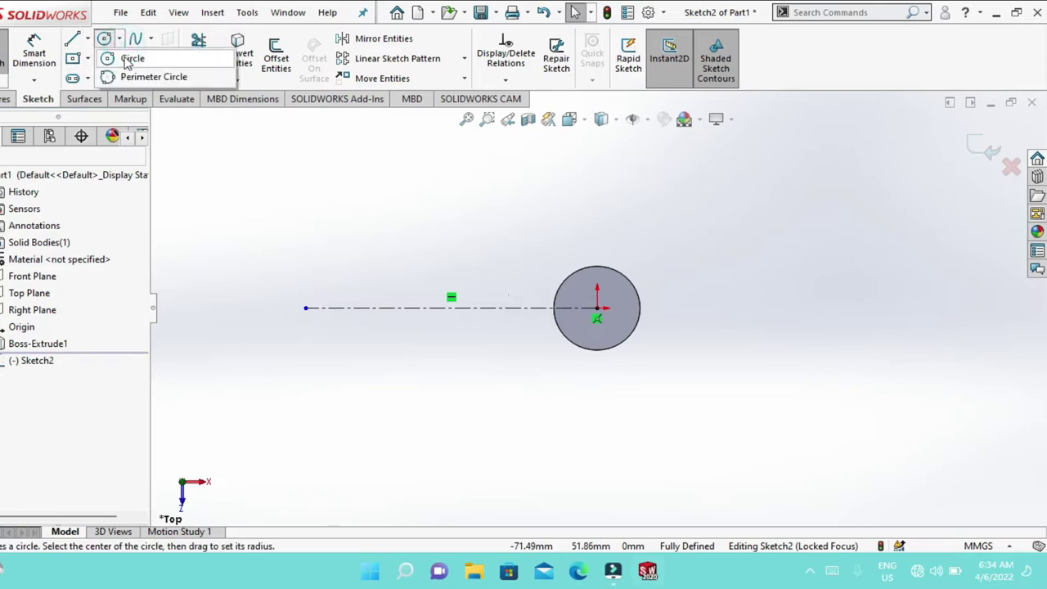
- Draw a circle at the centerline's left end and dimension its diameter to 22 mm
{"action": "left_click", "coordinate": [104, 40]}
{"action": "left_click_drag", "start_coordinate": [306, 309], "coordinate": [332, 362]}
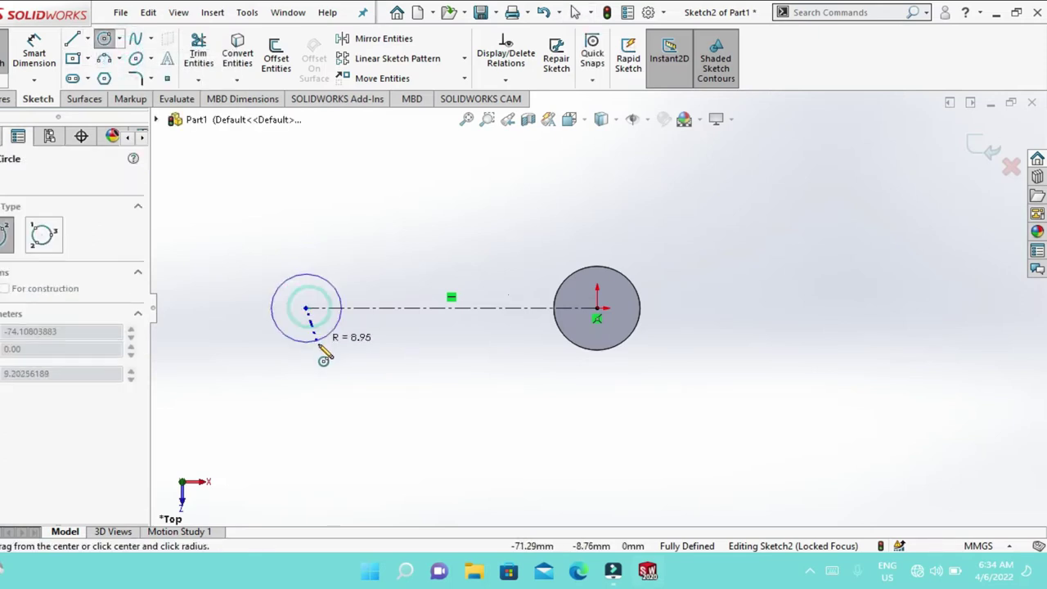
{"action": "right_click", "coordinate": [335, 360]}
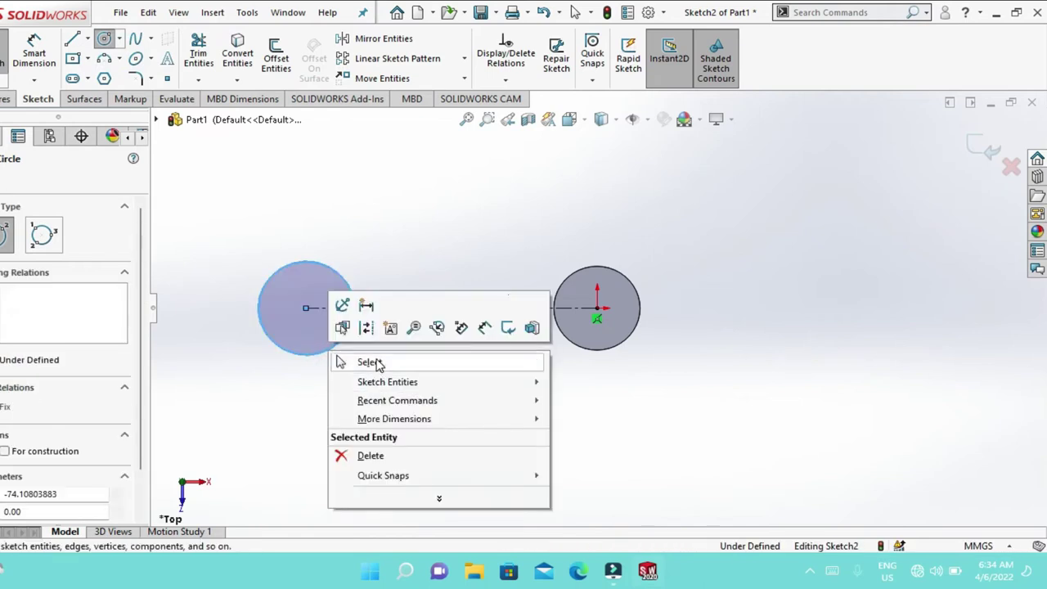
{"action": "left_click", "coordinate": [366, 362]}
{"action": "left_click", "coordinate": [33, 53]}
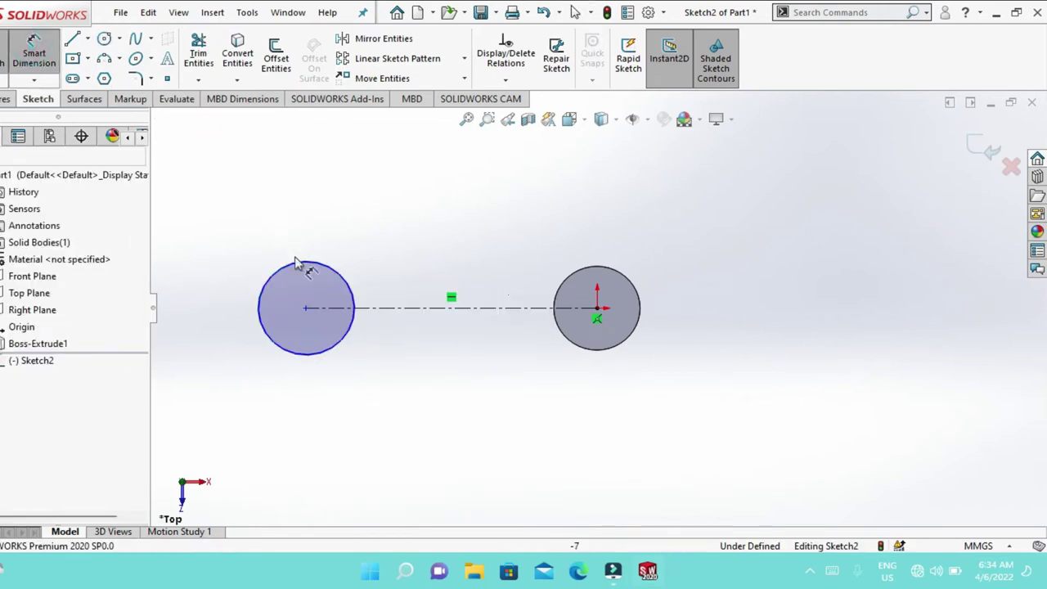
{"action": "left_click", "coordinate": [297, 268]}
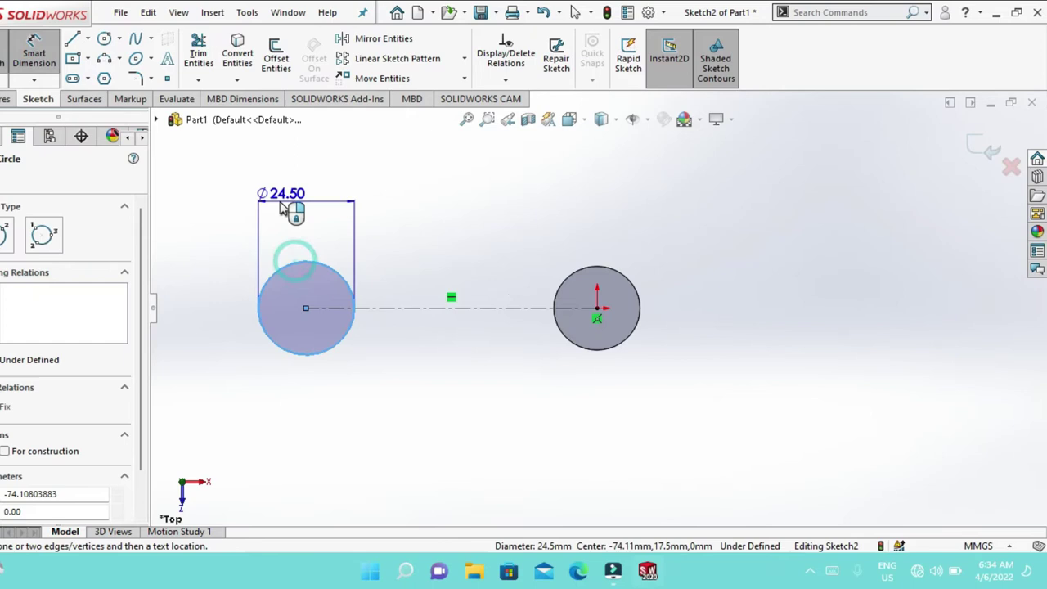
{"action": "left_click", "coordinate": [282, 206]}
{"action": "type", "text": "22"}
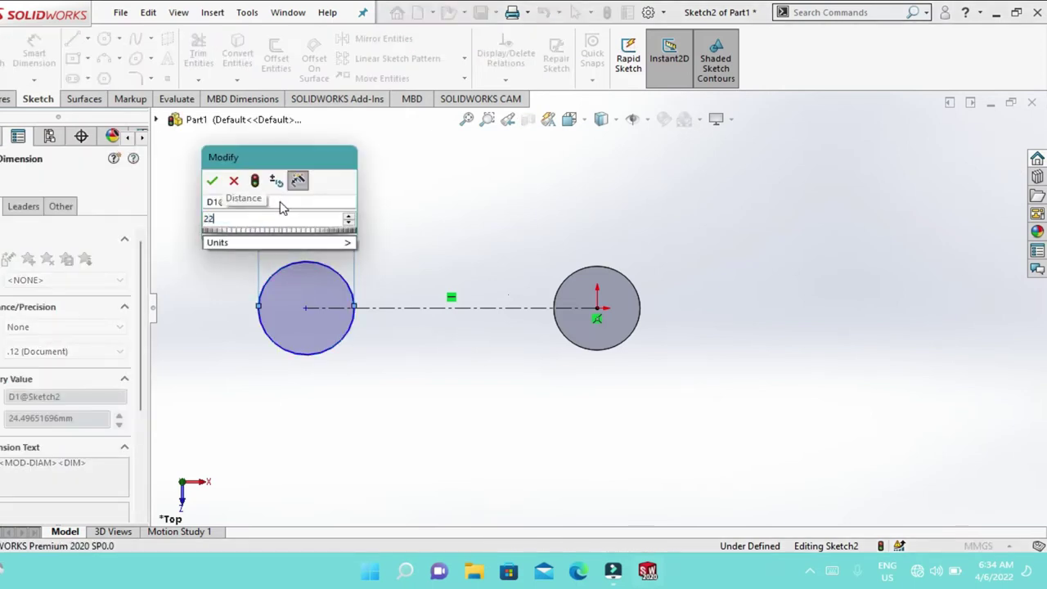
{"action": "key", "text": "Return"}
{"action": "right_click", "coordinate": [439, 223]}
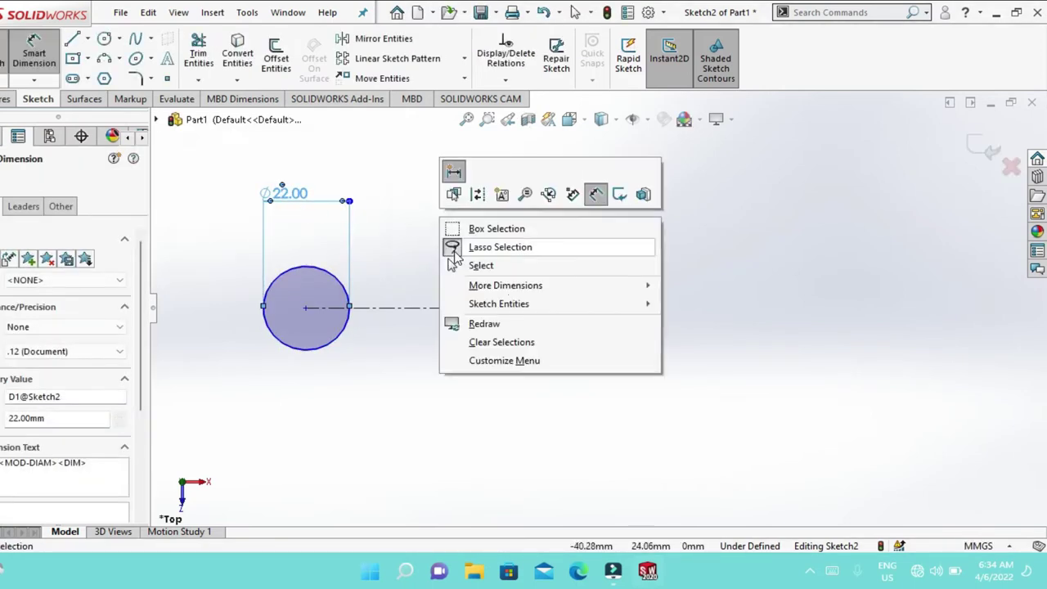
{"action": "left_click", "coordinate": [463, 265]}
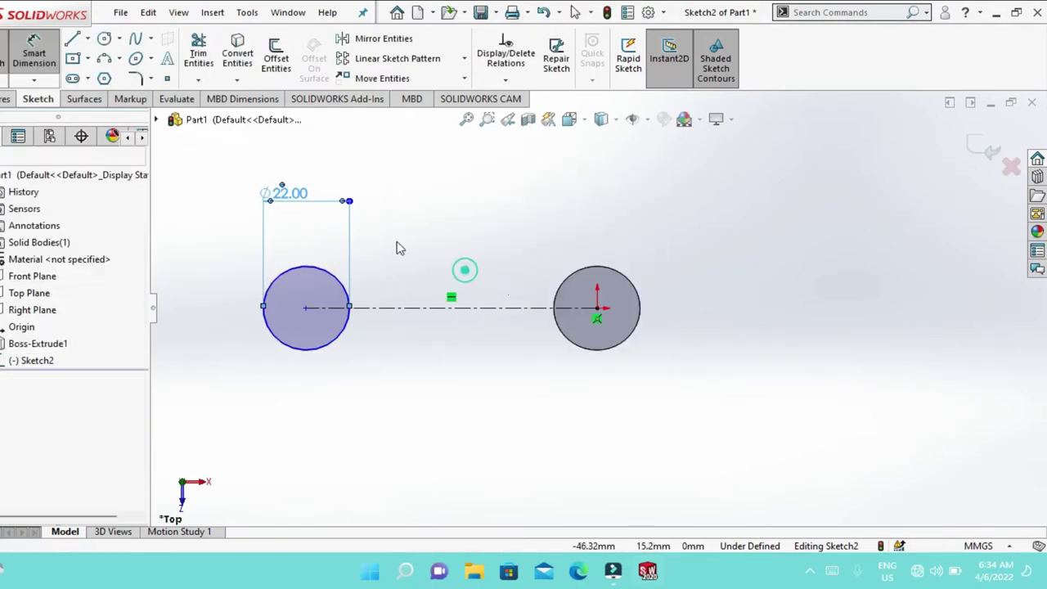
- Dimension the distance between the two circle centres to 70 mm
{"action": "left_click", "coordinate": [305, 308]}
{"action": "left_click", "coordinate": [597, 308]}
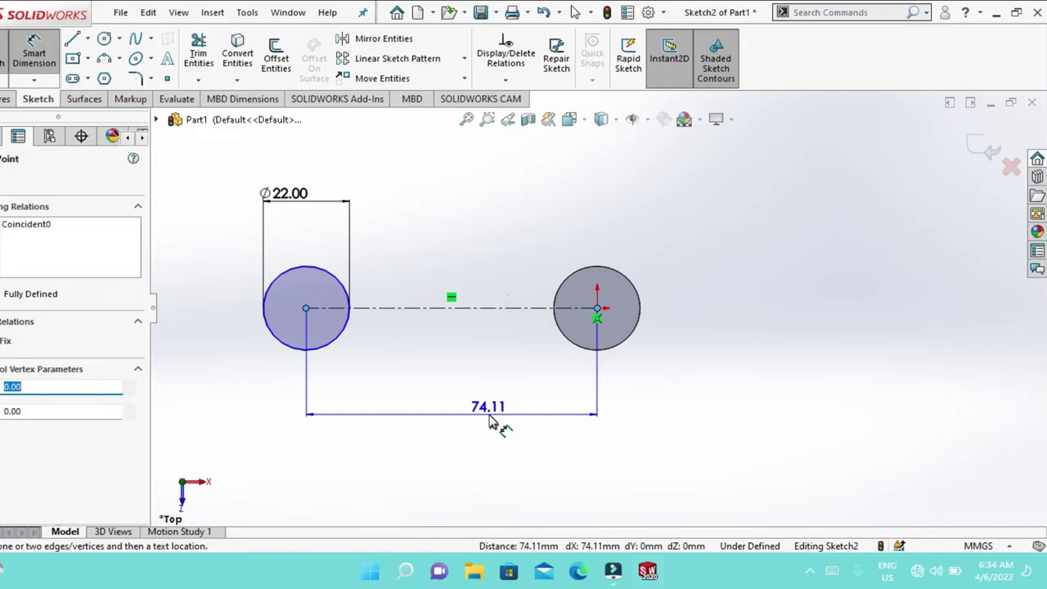
{"action": "left_click", "coordinate": [491, 421]}
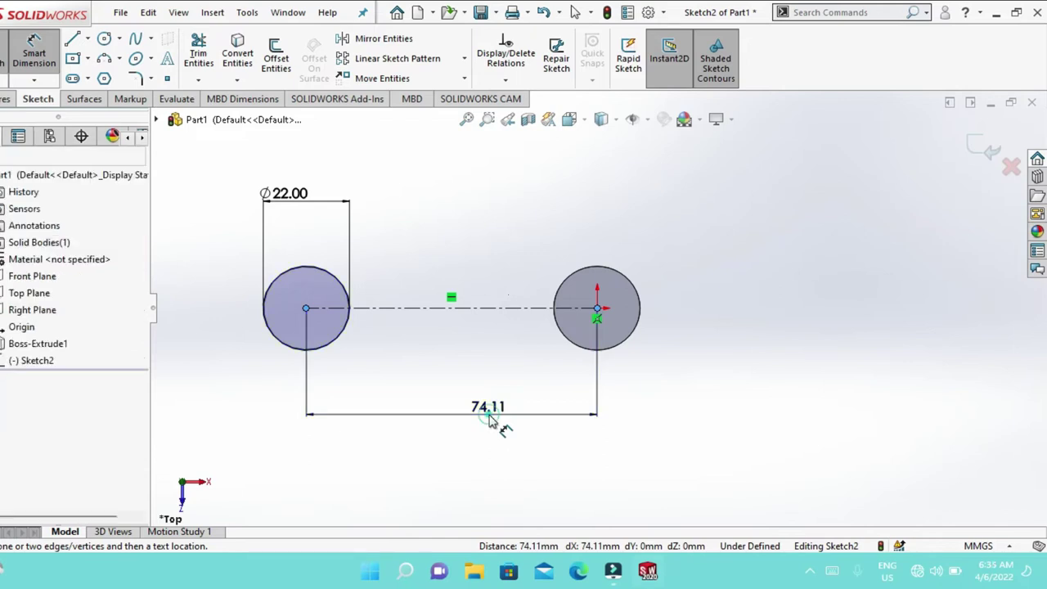
{"action": "type", "text": "70"}
{"action": "key", "text": "Return"}
{"action": "right_click", "coordinate": [547, 227]}
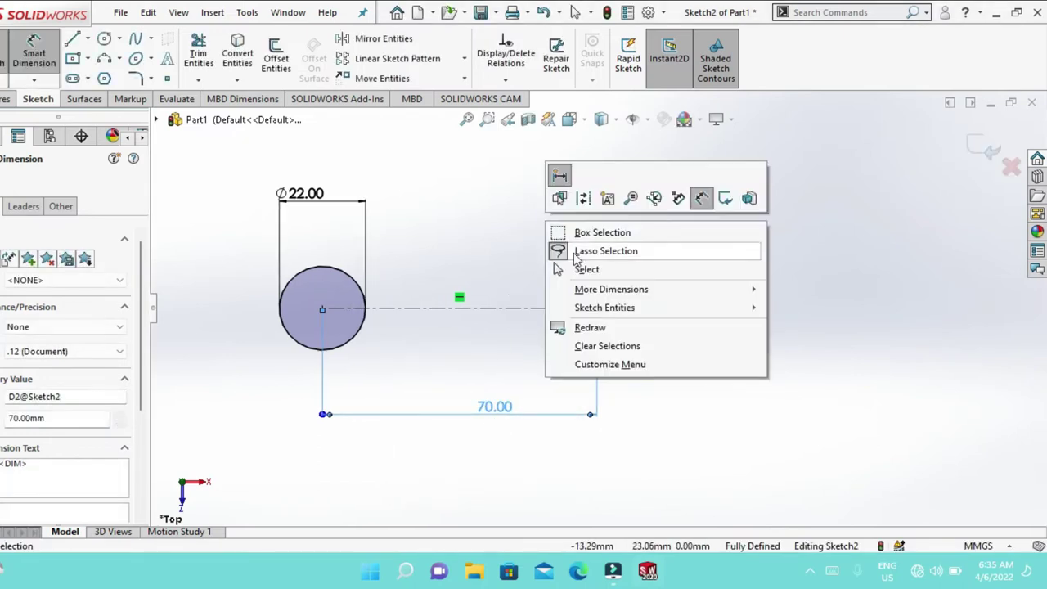
{"action": "left_click", "coordinate": [582, 270]}
- Draw top and bottom lines tangent to both circles
{"action": "left_click", "coordinate": [87, 39]}
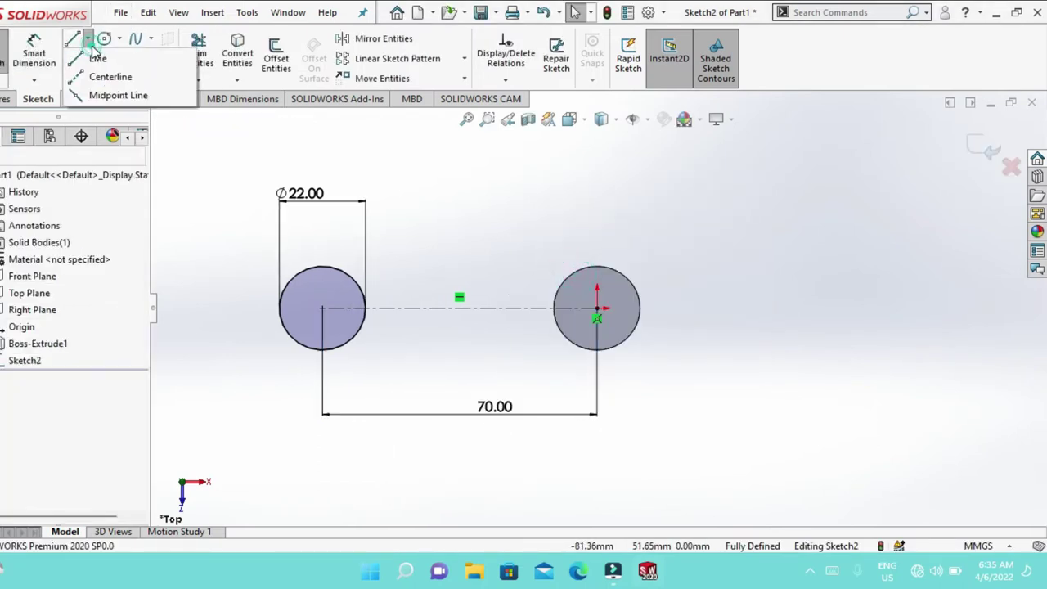
{"action": "left_click", "coordinate": [96, 56]}
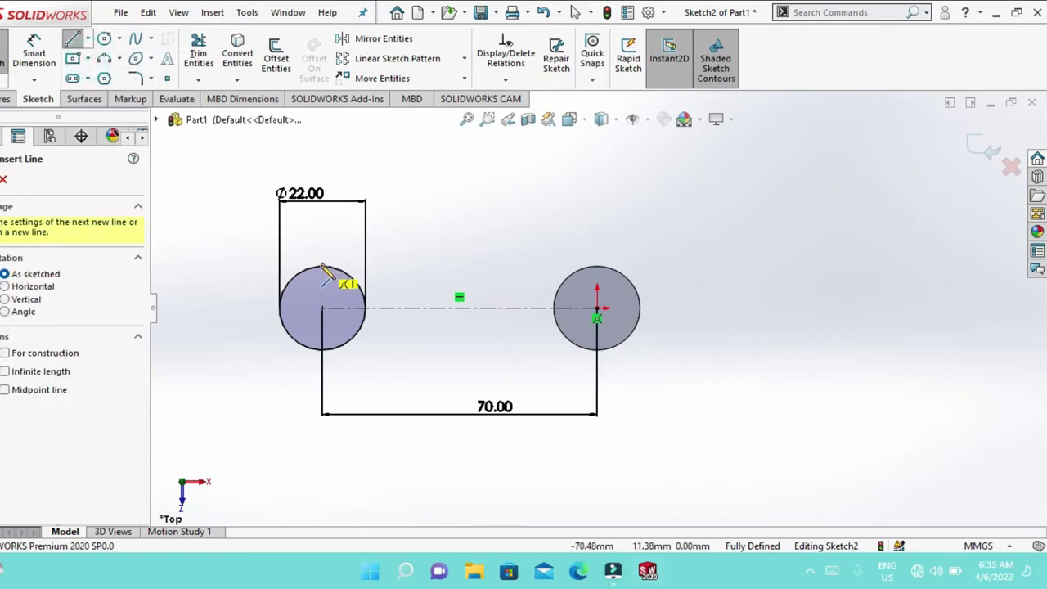
{"action": "left_click", "coordinate": [323, 266]}
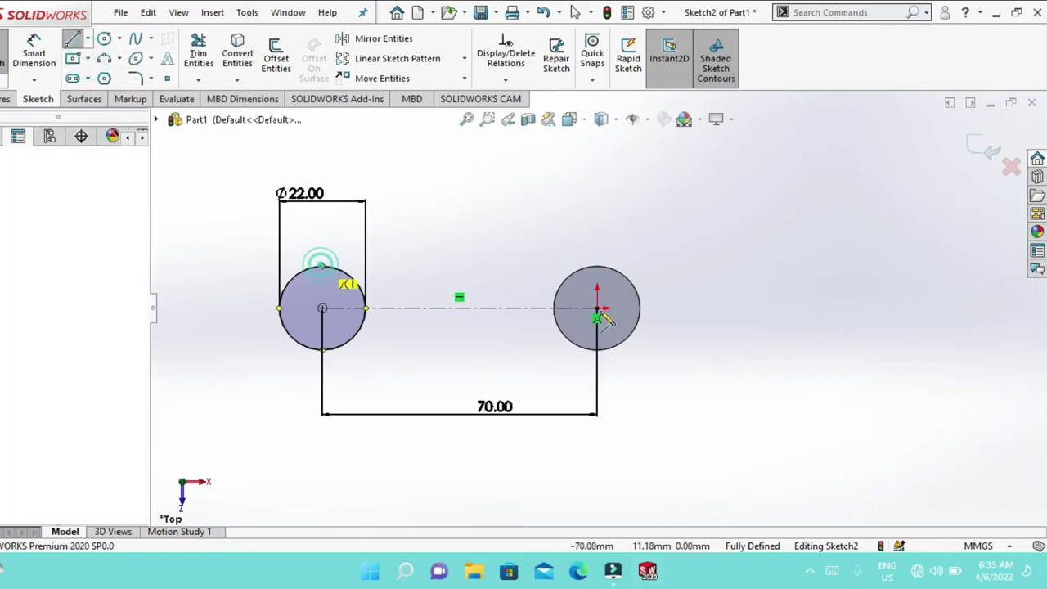
{"action": "left_click", "coordinate": [598, 267]}
{"action": "right_click", "coordinate": [601, 270]}
{"action": "left_click", "coordinate": [612, 275]}
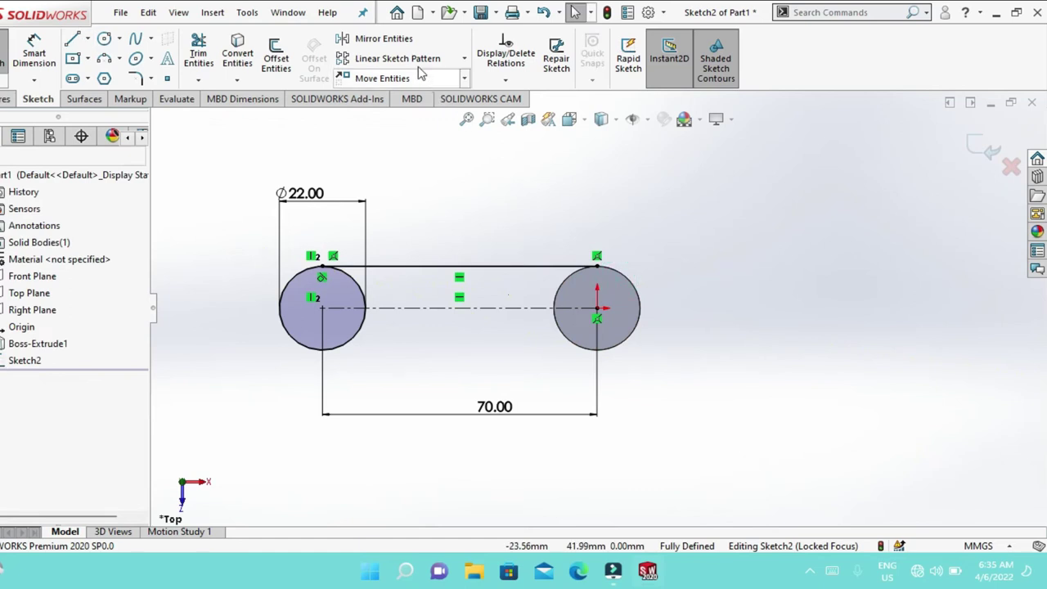
{"action": "left_click", "coordinate": [72, 39]}
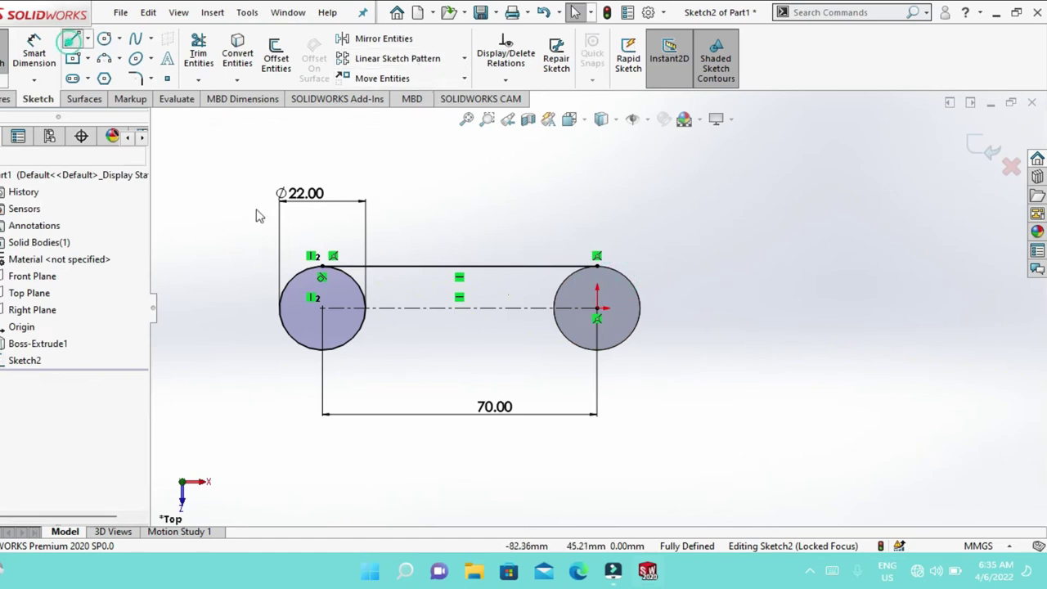
{"action": "left_click", "coordinate": [322, 351]}
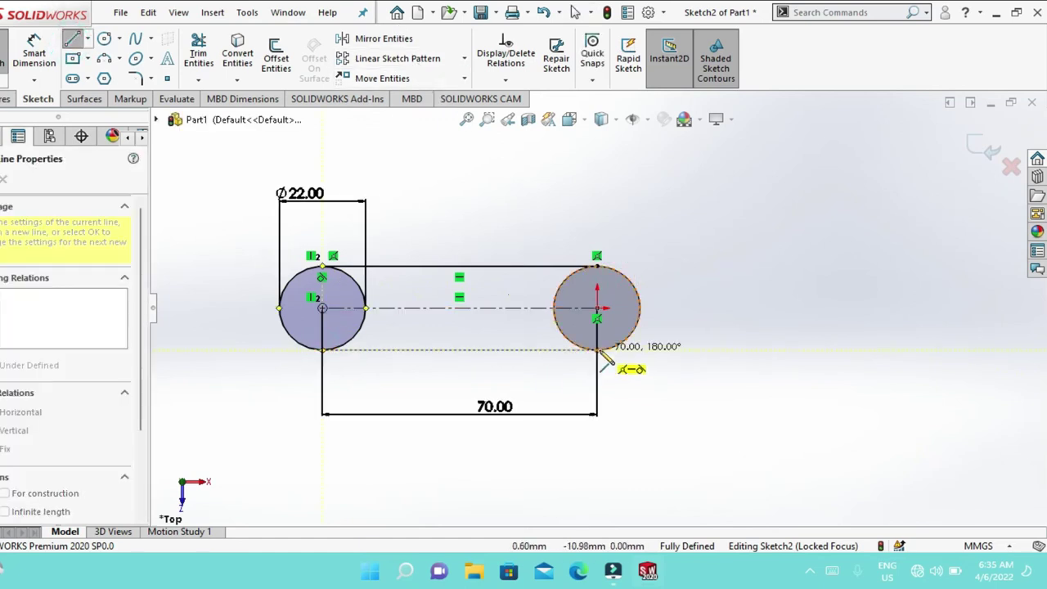
{"action": "left_click", "coordinate": [598, 350]}
{"action": "right_click", "coordinate": [602, 352]}
{"action": "left_click", "coordinate": [623, 363]}
- Trim away the left circle's inner arc to form the rounded slot end
{"action": "mouse_move", "coordinate": [449, 330]}
{"action": "middle_mouse_down"}
{"action": "mouse_move", "coordinate": [175, 481]}
{"action": "mouse_move", "coordinate": [221, 137]}
{"action": "middle_mouse_up"}
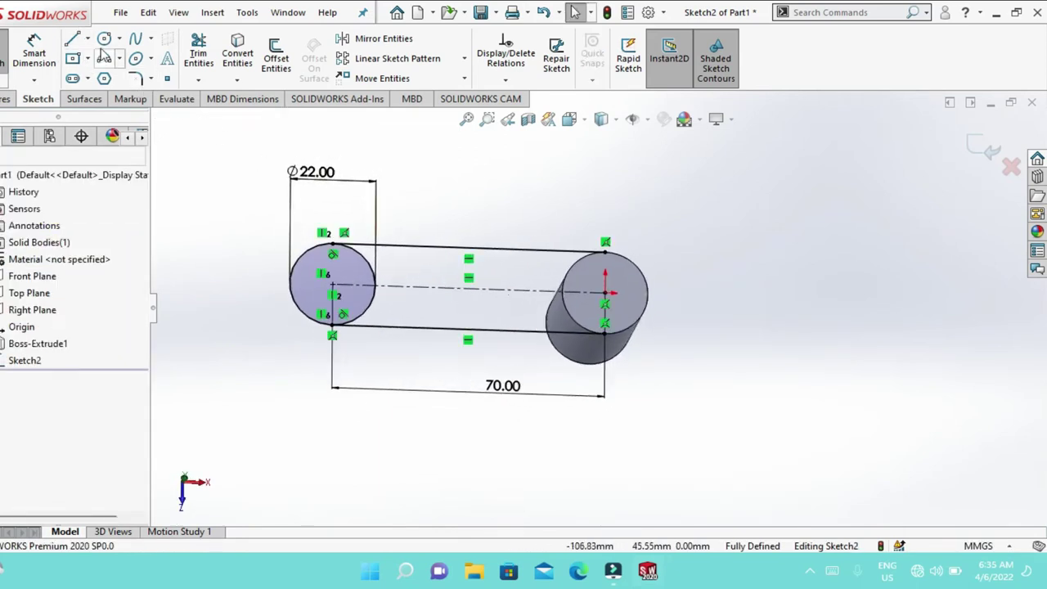
{"action": "left_click", "coordinate": [193, 53]}
{"action": "mouse_move", "coordinate": [409, 276]}
{"action": "left_mouse_down"}
{"action": "mouse_move", "coordinate": [364, 283]}
{"action": "mouse_move", "coordinate": [360, 315]}
{"action": "left_mouse_up"}
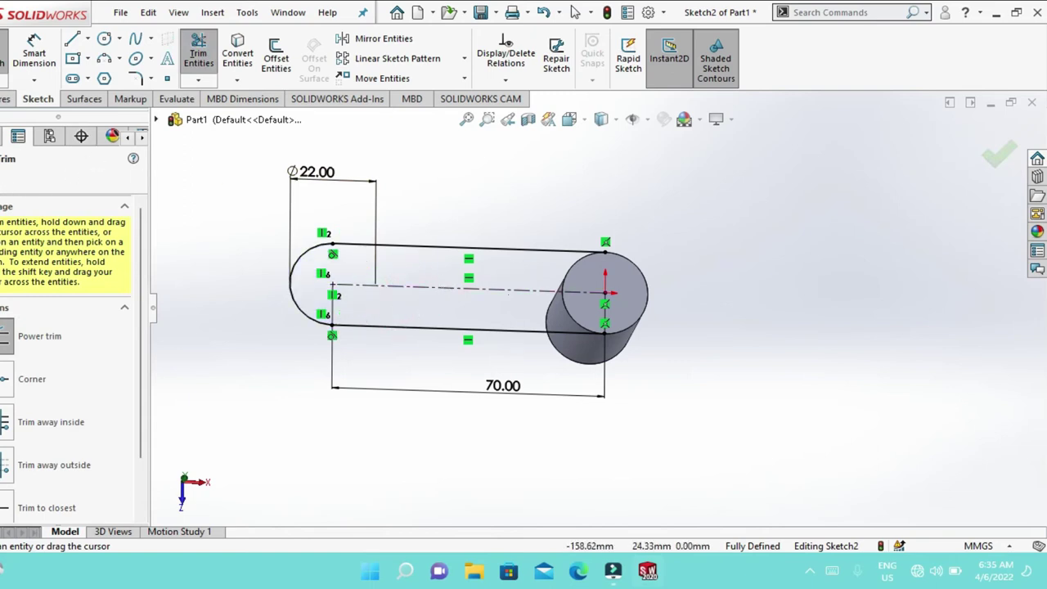
{"action": "key", "text": "Escape"}
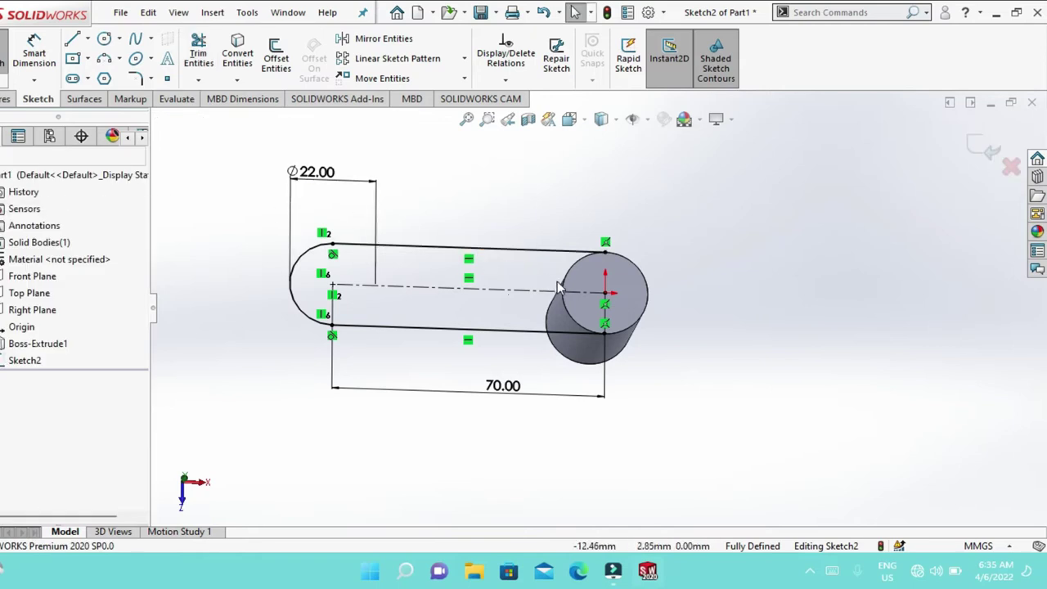
{"action": "left_click", "coordinate": [4, 97]}
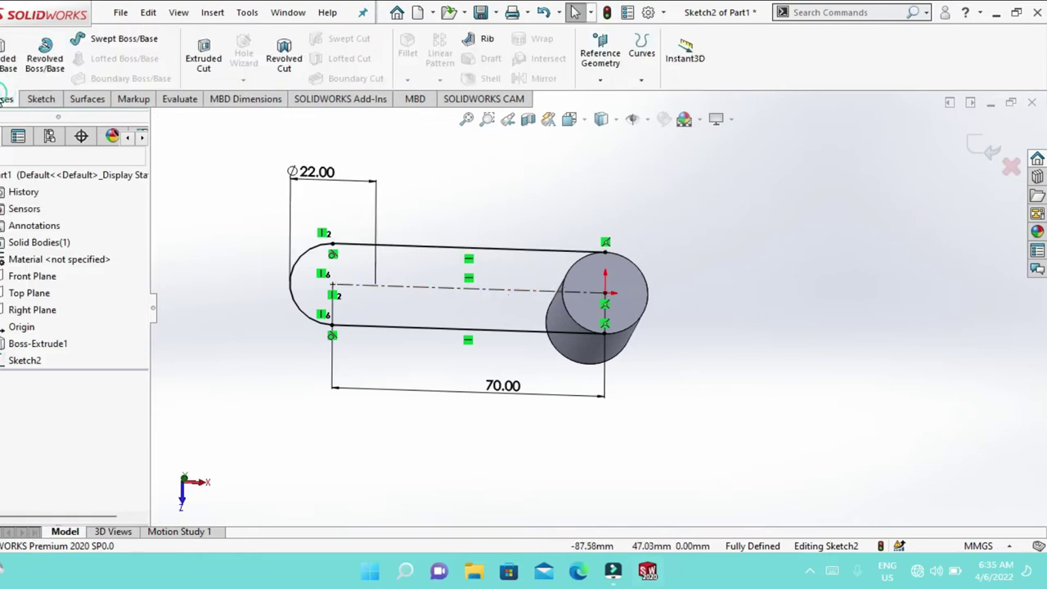
{"action": "left_click", "coordinate": [9, 54]}
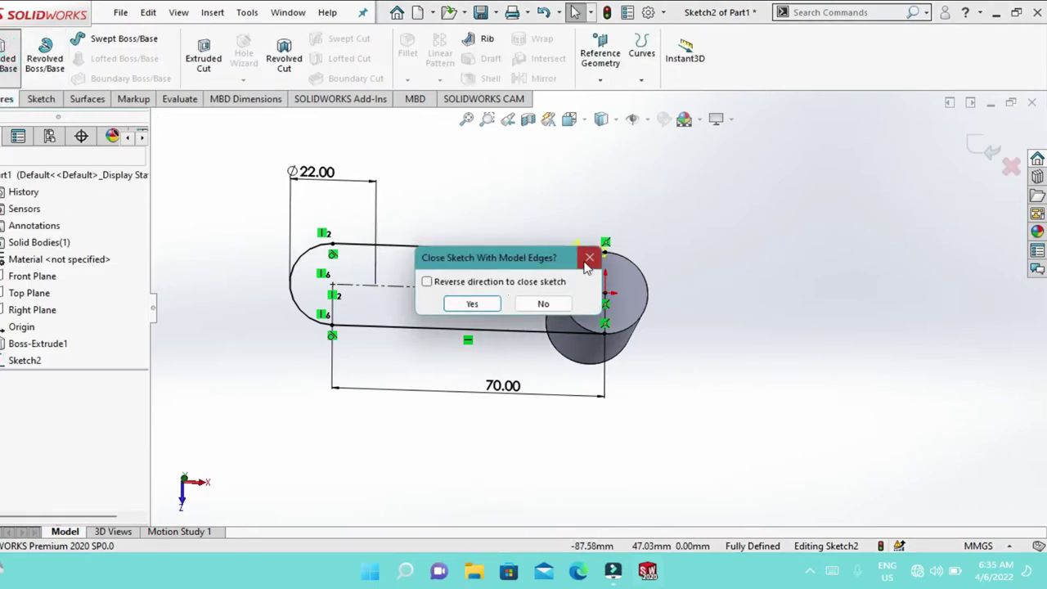
{"action": "left_click", "coordinate": [588, 257]}
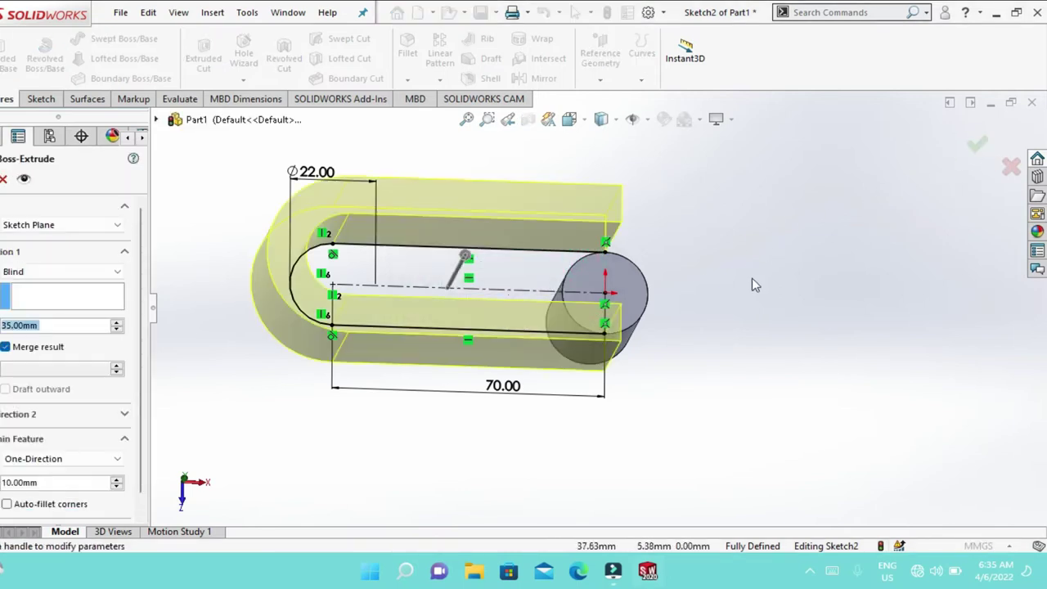
{"action": "middle_click_drag", "start_coordinate": [754, 284], "coordinate": [729, 218]}
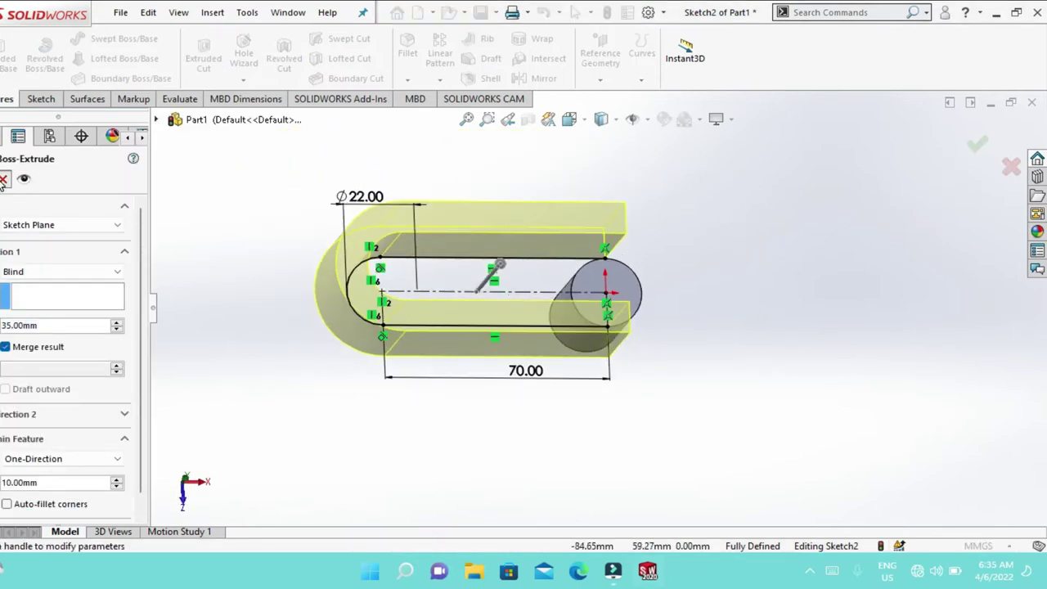
{"action": "left_click", "coordinate": [3, 180]}
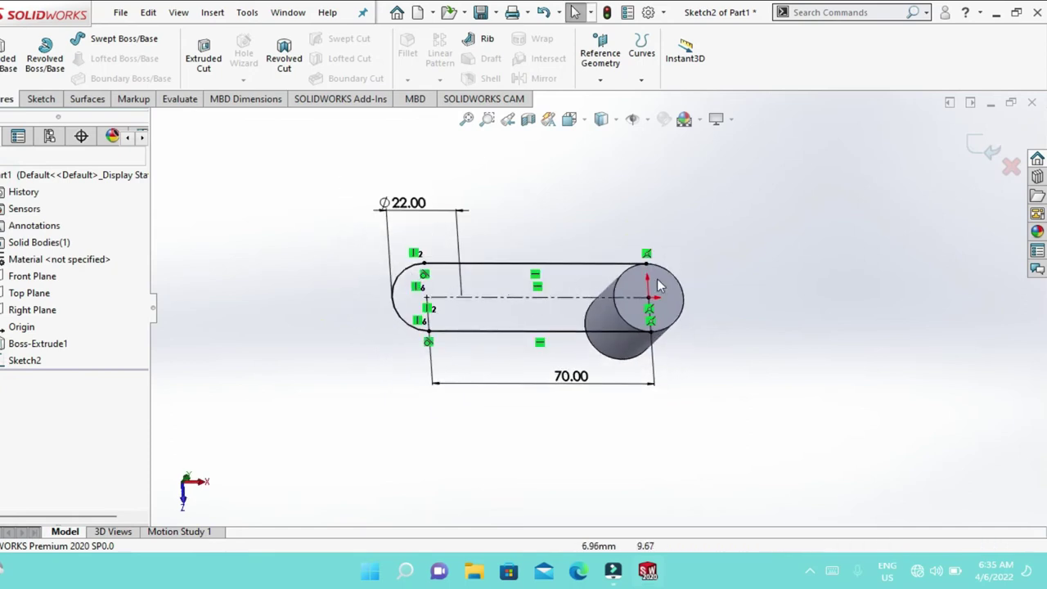
- Convert the cylinder end face's edge into a sketch circle
{"action": "left_click", "coordinate": [651, 294]}
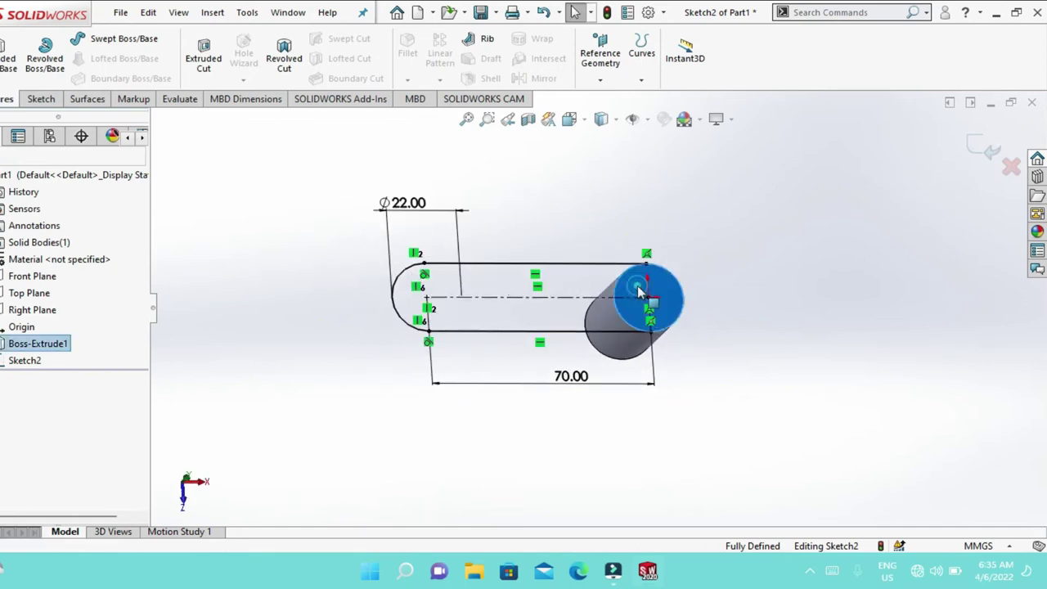
{"action": "left_click", "coordinate": [44, 99]}
{"action": "left_click", "coordinate": [245, 59]}
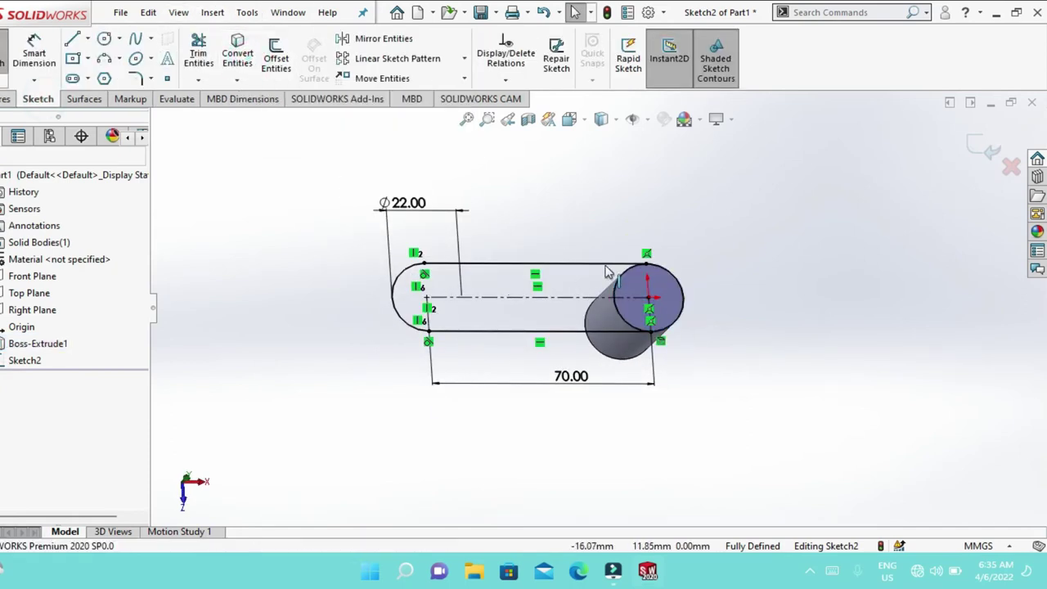
{"action": "scroll", "coordinate": [580, 250], "scroll_direction": "up", "scroll_amount": 2}
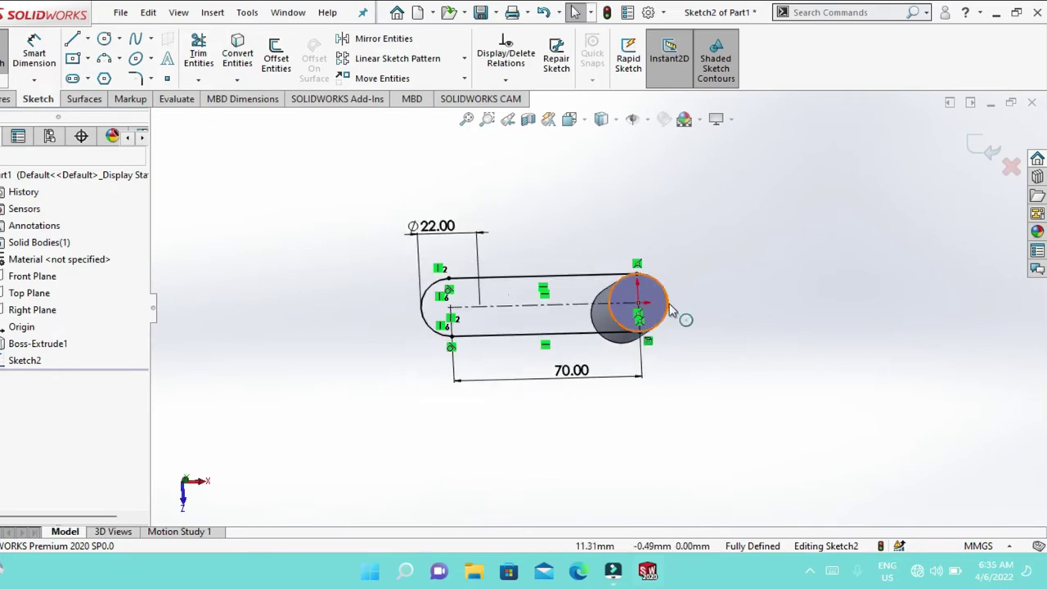
- Trim the slot outline at the right circle so it forms one closed region
{"action": "left_click", "coordinate": [197, 57]}
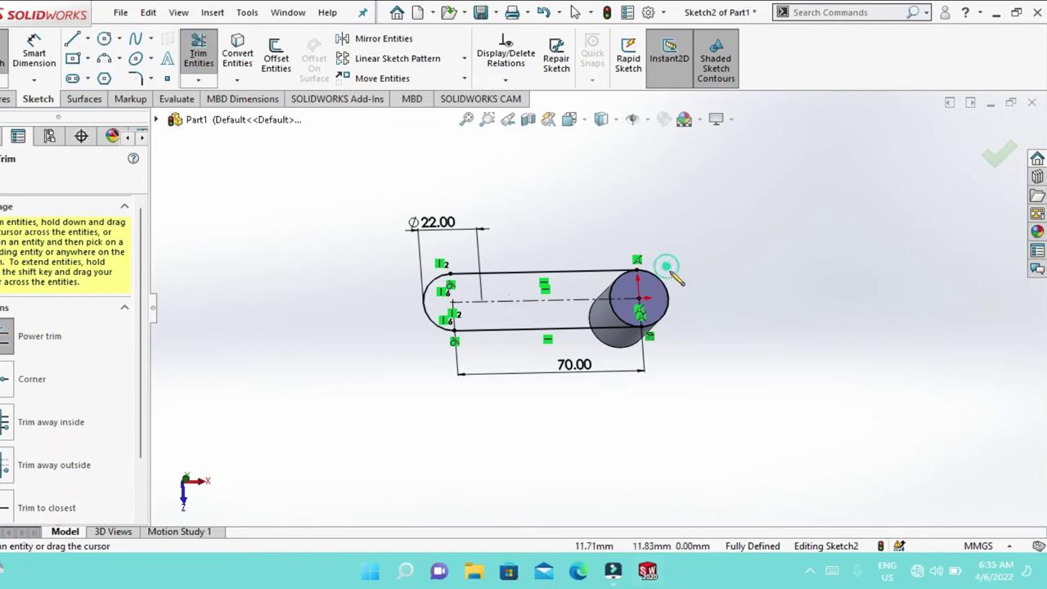
{"action": "middle_click_drag", "start_coordinate": [677, 277], "coordinate": [391, 139]}
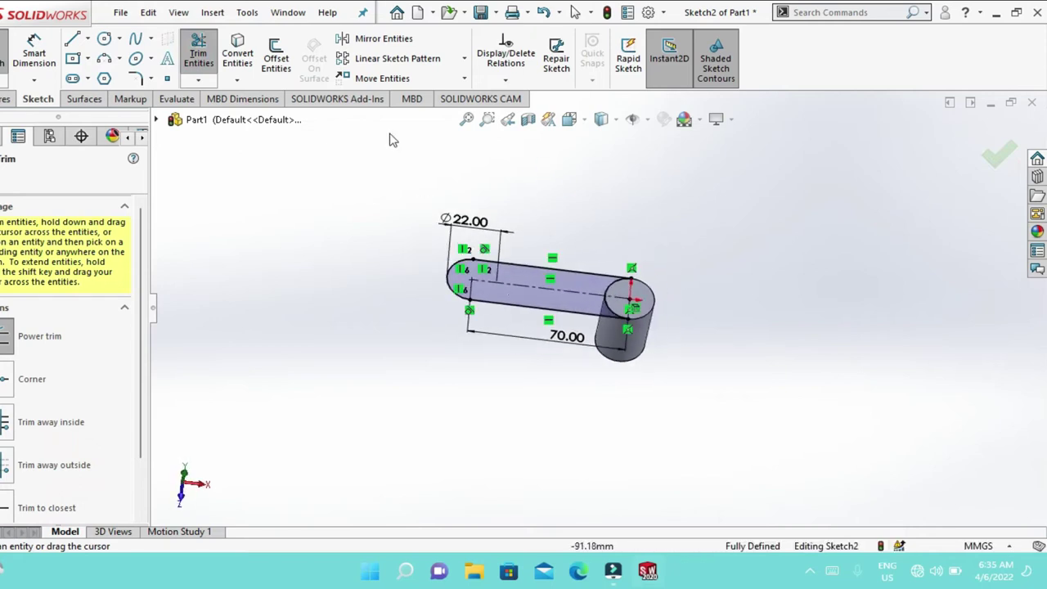
{"action": "left_click", "coordinate": [575, 12]}
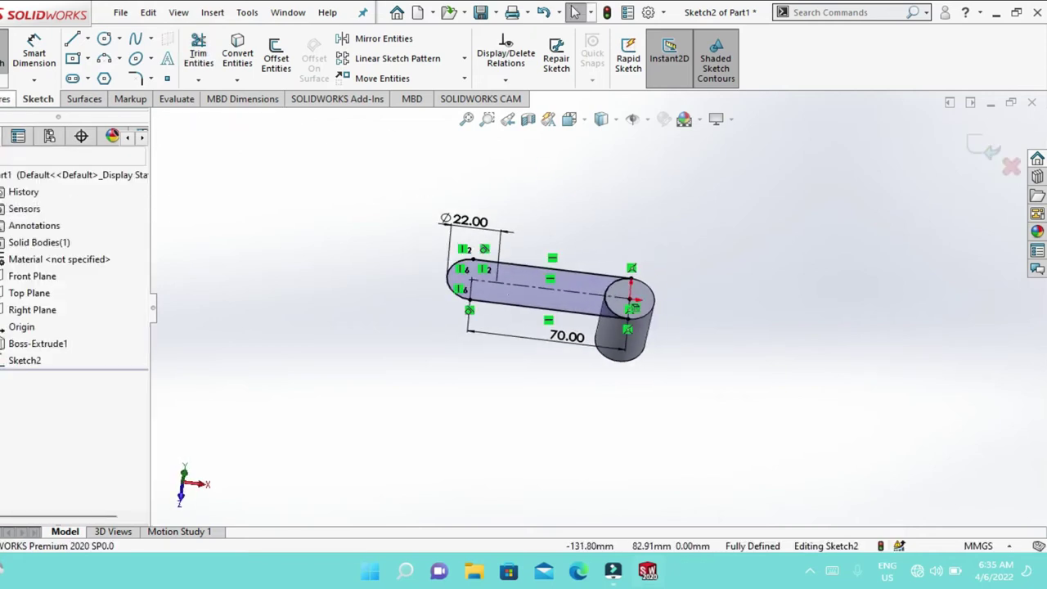
{"action": "left_click", "coordinate": [4, 98]}
- Extrude the slot sketch 5 mm in the reversed direction to form the arm plate
{"action": "left_click", "coordinate": [8, 58]}
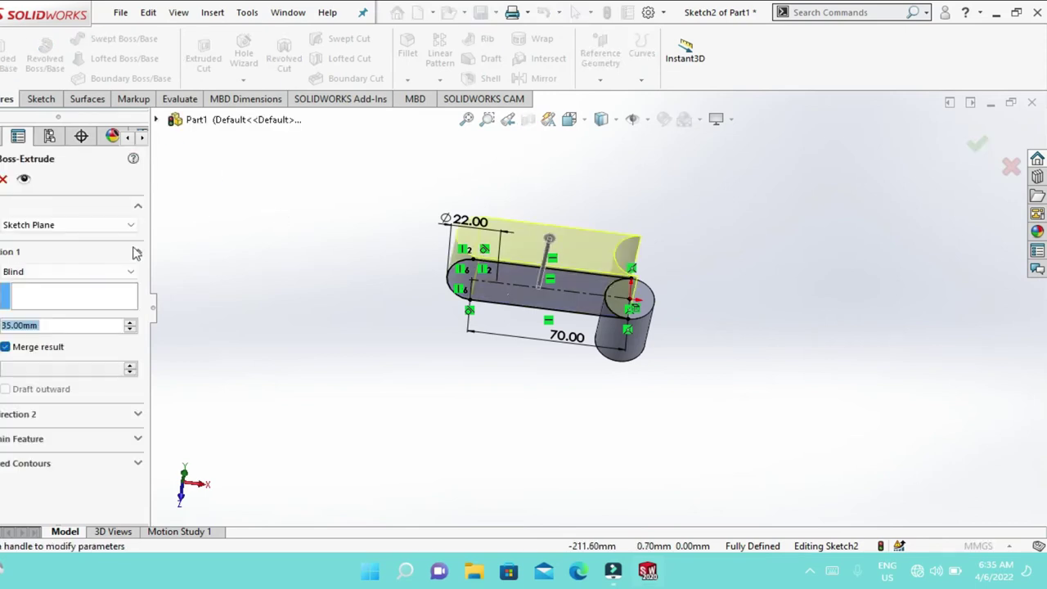
{"action": "left_click", "coordinate": [11, 276]}
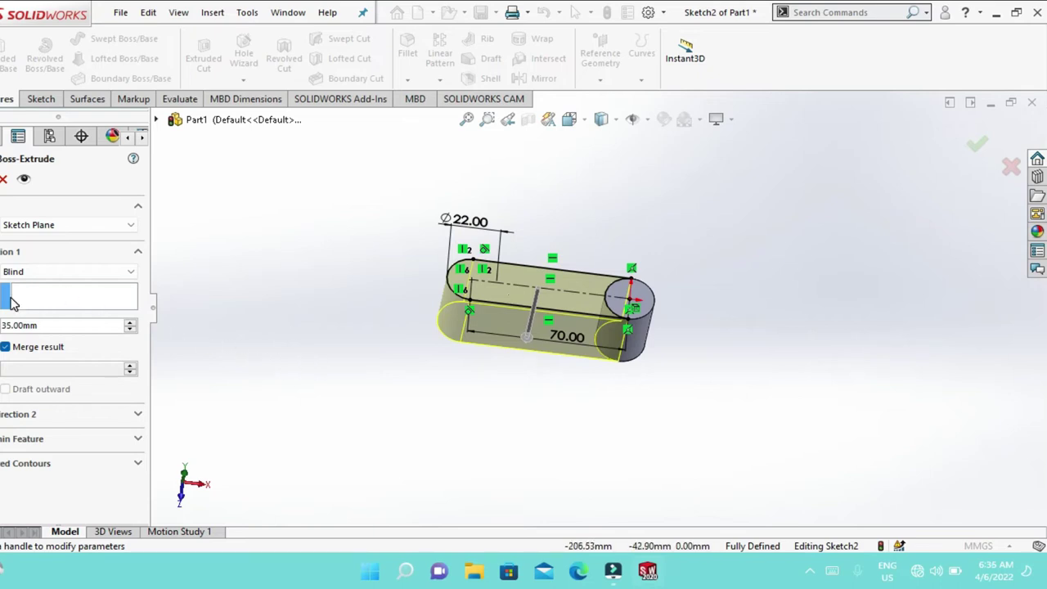
{"action": "left_click_drag", "start_coordinate": [26, 329], "coordinate": [2, 327]}
{"action": "type", "text": "5"}
{"action": "key", "text": "Return"}
{"action": "mouse_move", "coordinate": [545, 368]}
{"action": "middle_mouse_down"}
{"action": "mouse_move", "coordinate": [561, 217]}
{"action": "mouse_move", "coordinate": [518, 378]}
{"action": "mouse_move", "coordinate": [514, 300]}
{"action": "middle_mouse_up"}
- Start a sketch on the arm's top face, view it normal, and draw a circle at the cylinder's axis
{"action": "left_click", "coordinate": [523, 288]}
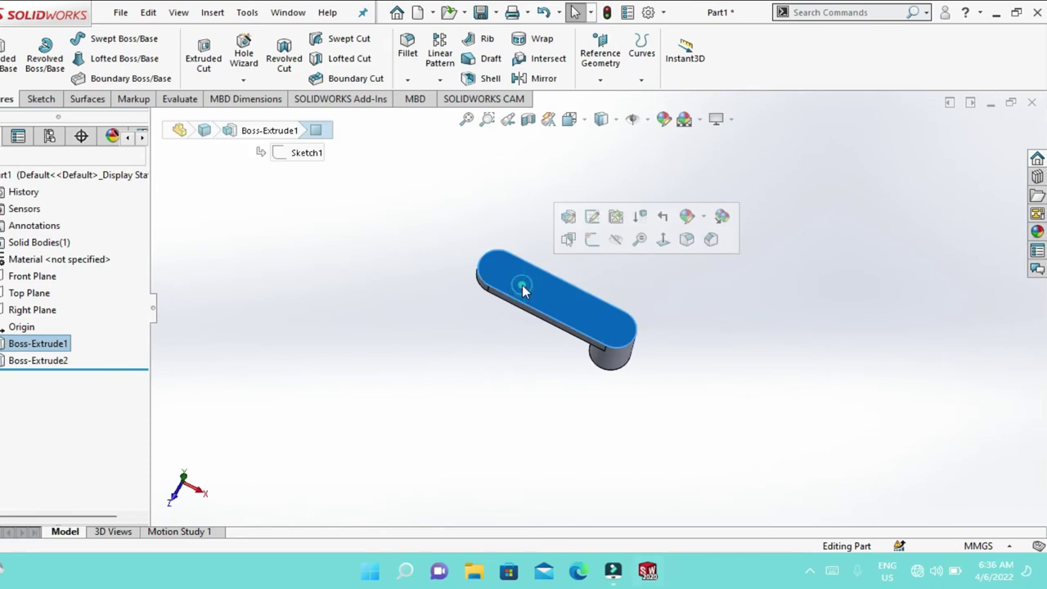
{"action": "left_click", "coordinate": [591, 239]}
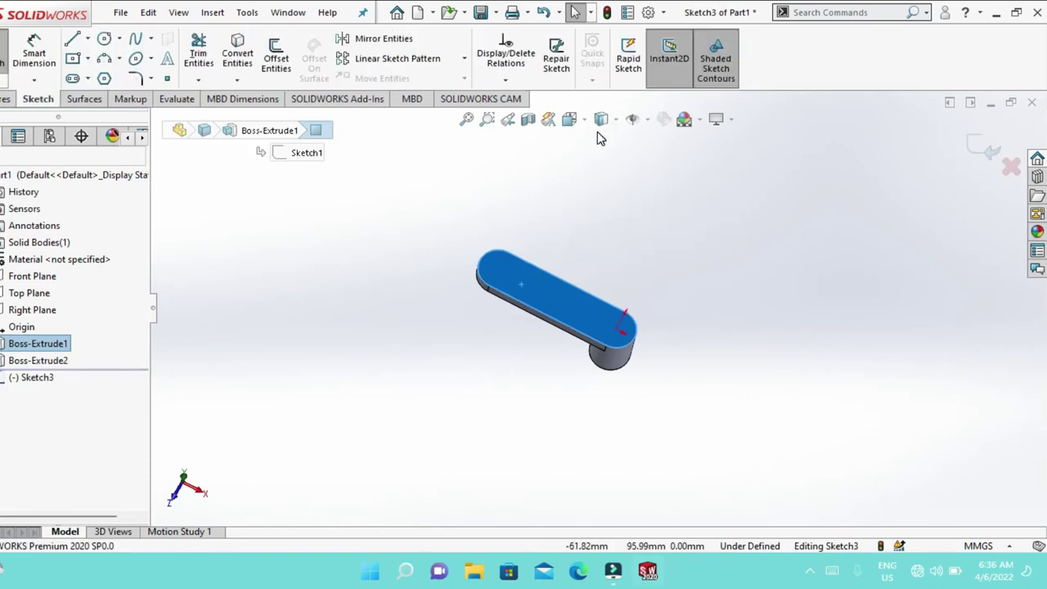
{"action": "left_click", "coordinate": [598, 123]}
{"action": "left_click", "coordinate": [660, 205]}
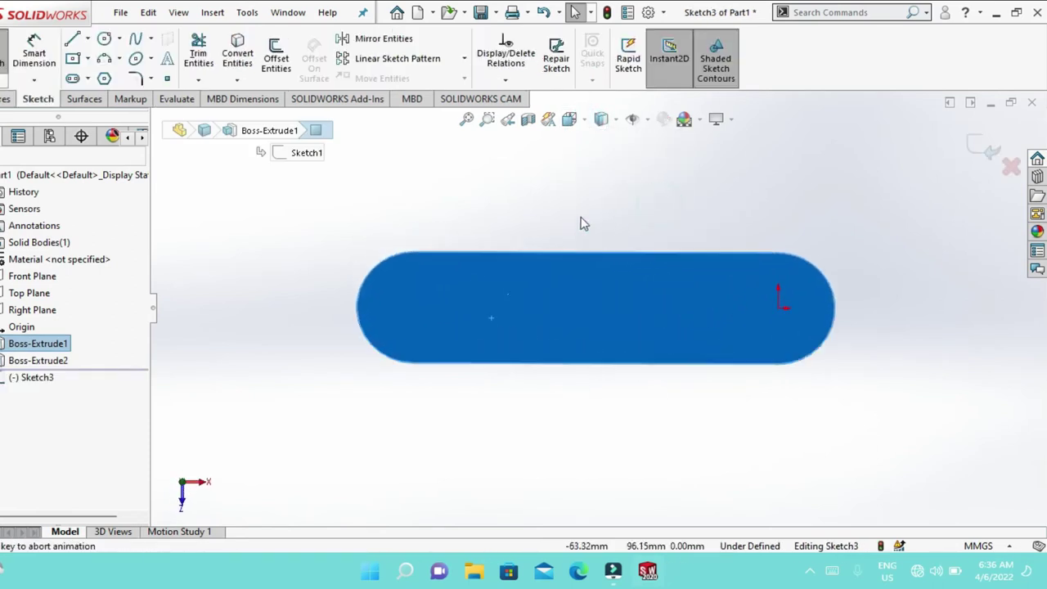
{"action": "left_click", "coordinate": [119, 39]}
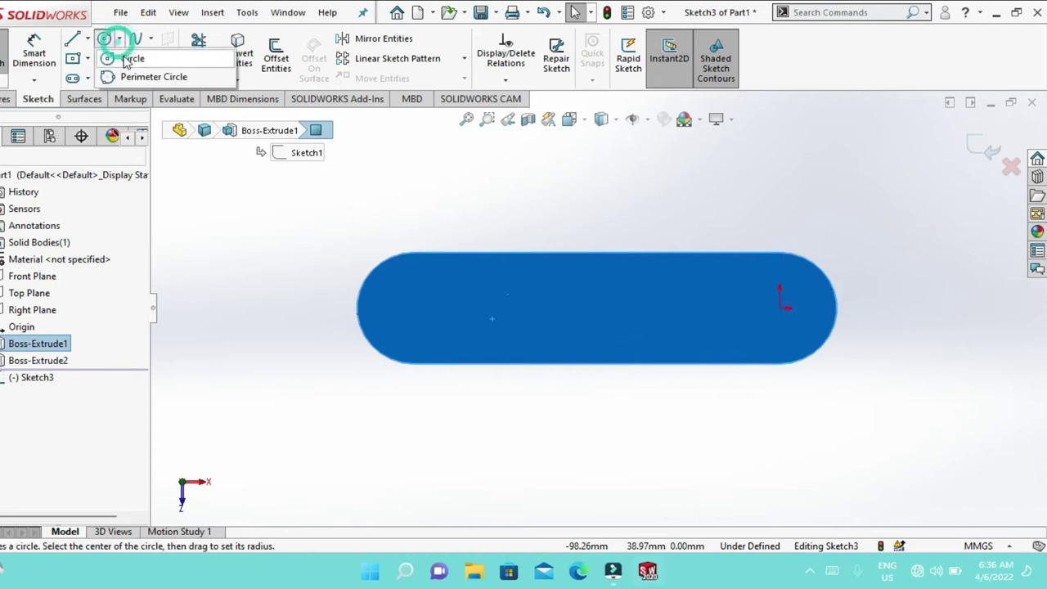
{"action": "left_click", "coordinate": [115, 62]}
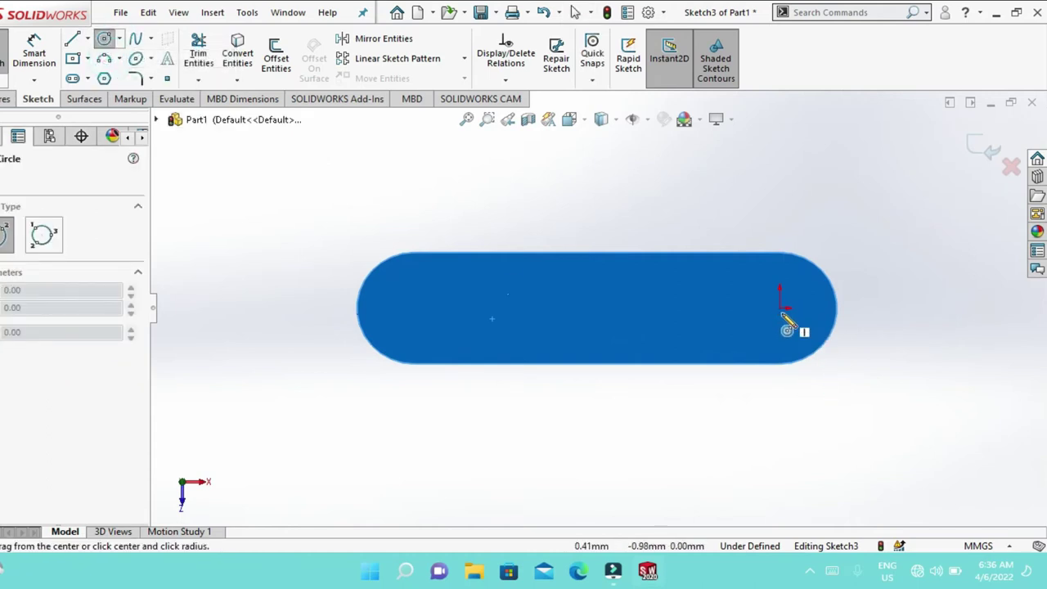
{"action": "left_click", "coordinate": [779, 307]}
{"action": "left_click", "coordinate": [802, 331]}
{"action": "right_click", "coordinate": [802, 332]}
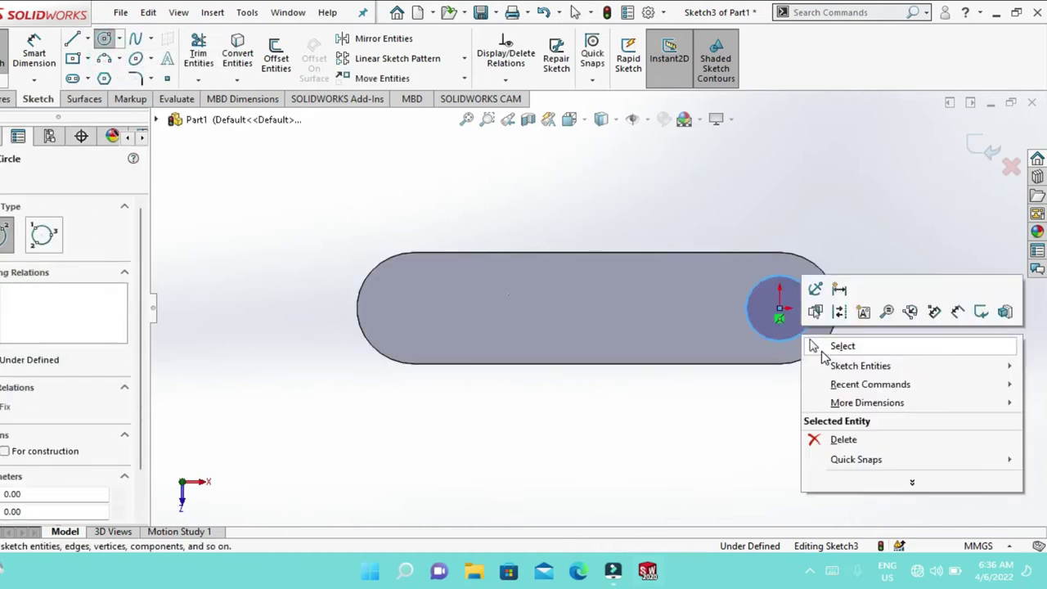
{"action": "left_click", "coordinate": [837, 344]}
- Draw a smaller circle centred on the arm's left rounded end
{"action": "left_click", "coordinate": [104, 39]}
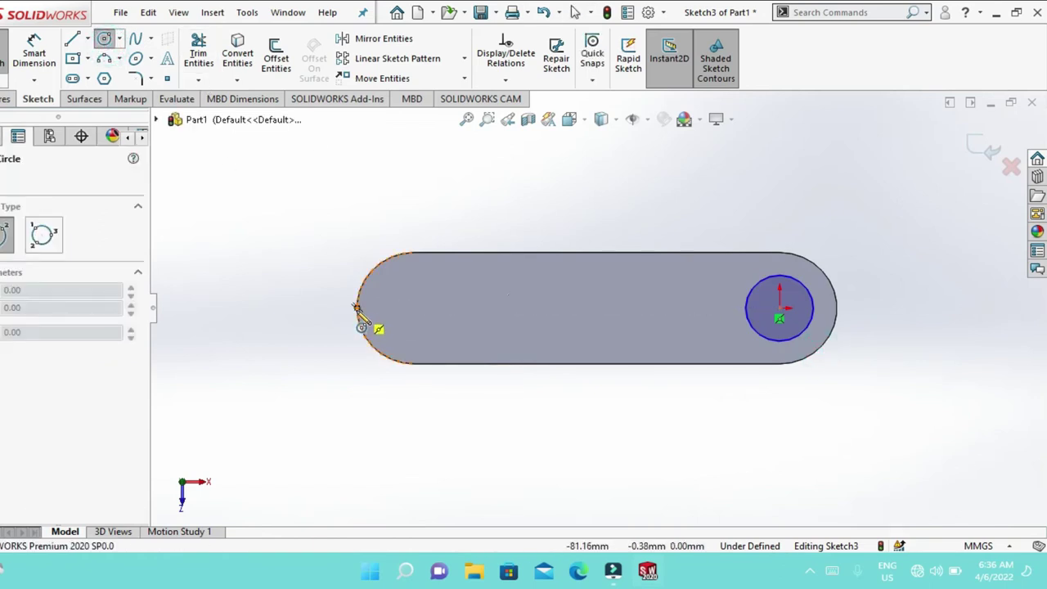
{"action": "left_click", "coordinate": [414, 309]}
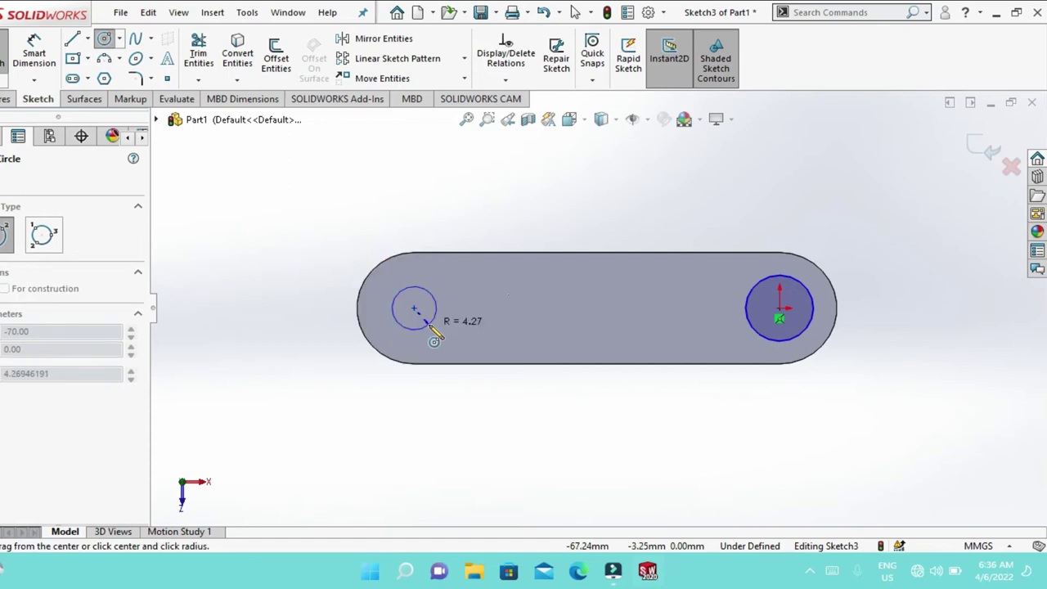
{"action": "left_click", "coordinate": [430, 320]}
{"action": "right_click", "coordinate": [442, 333]}
{"action": "left_click", "coordinate": [441, 335]}
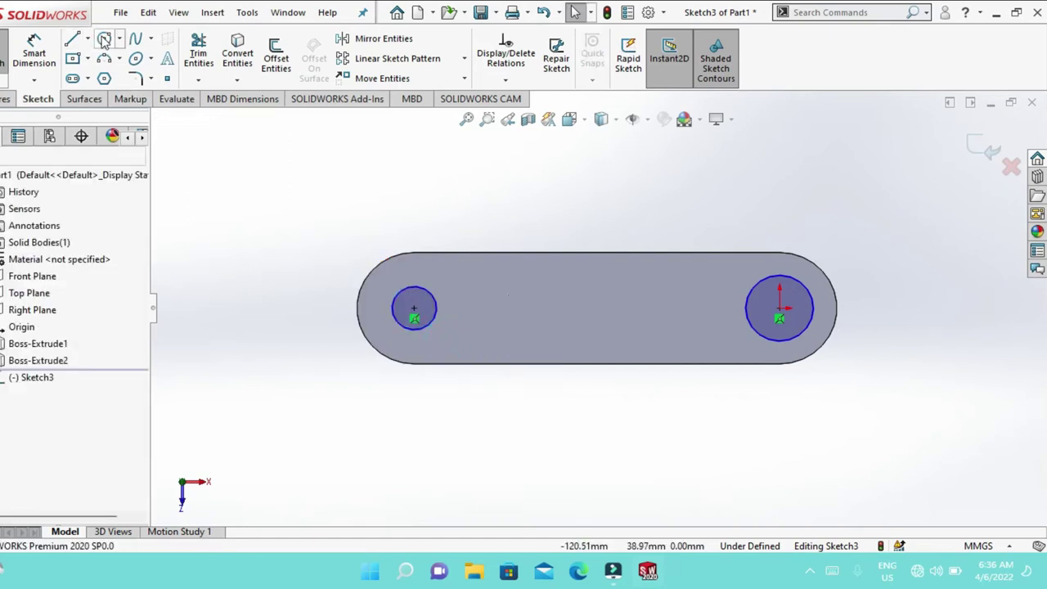
{"action": "left_click", "coordinate": [104, 39]}
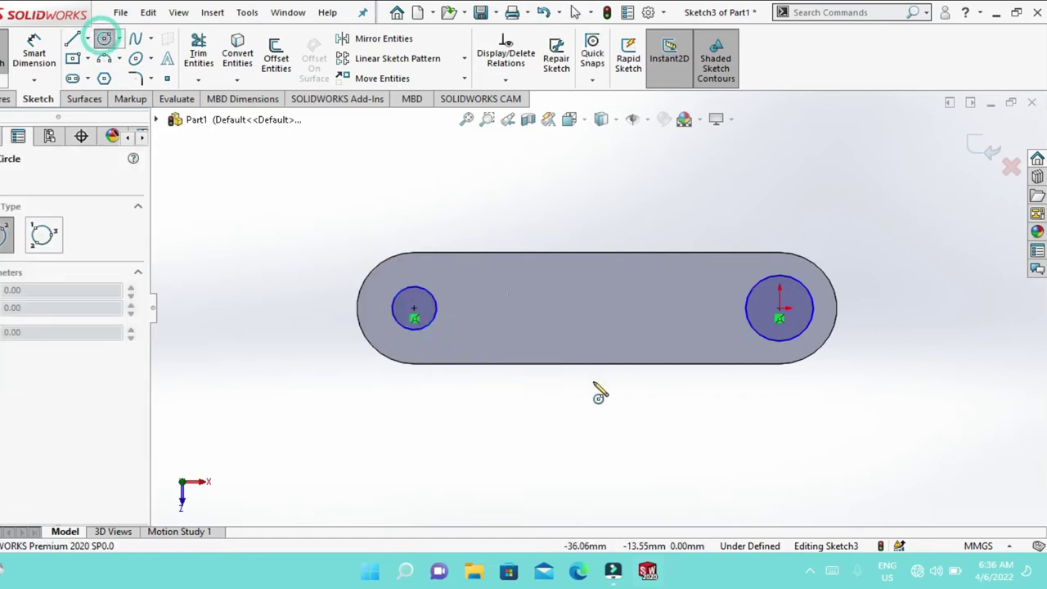
{"action": "right_click", "coordinate": [580, 313]}
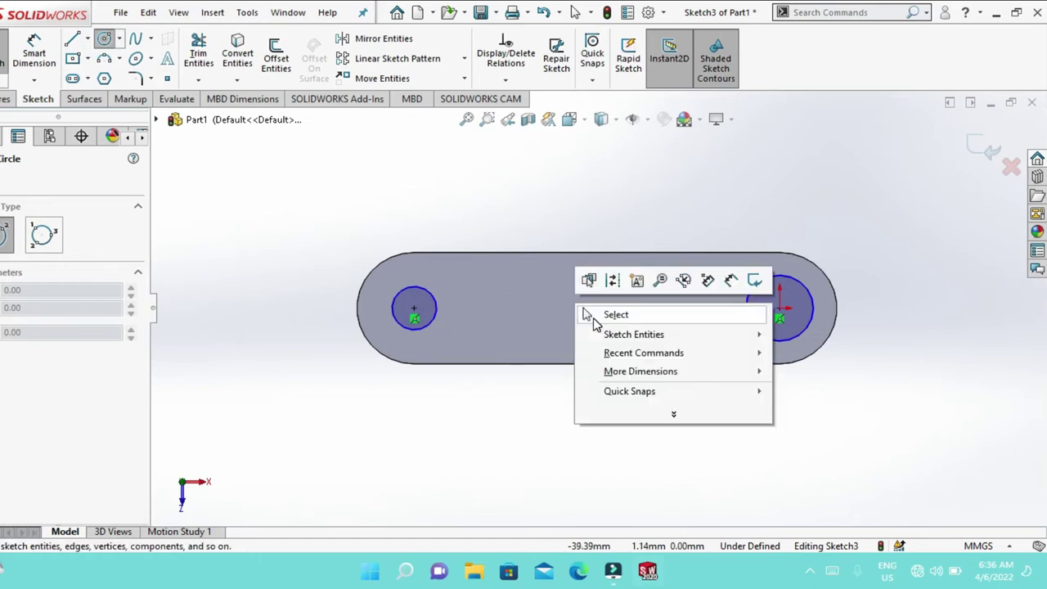
{"action": "left_click", "coordinate": [593, 316]}
{"action": "left_click", "coordinate": [87, 39]}
- Draw a centerline between the two circle centres and a small circle centred on it
{"action": "left_click", "coordinate": [96, 76]}
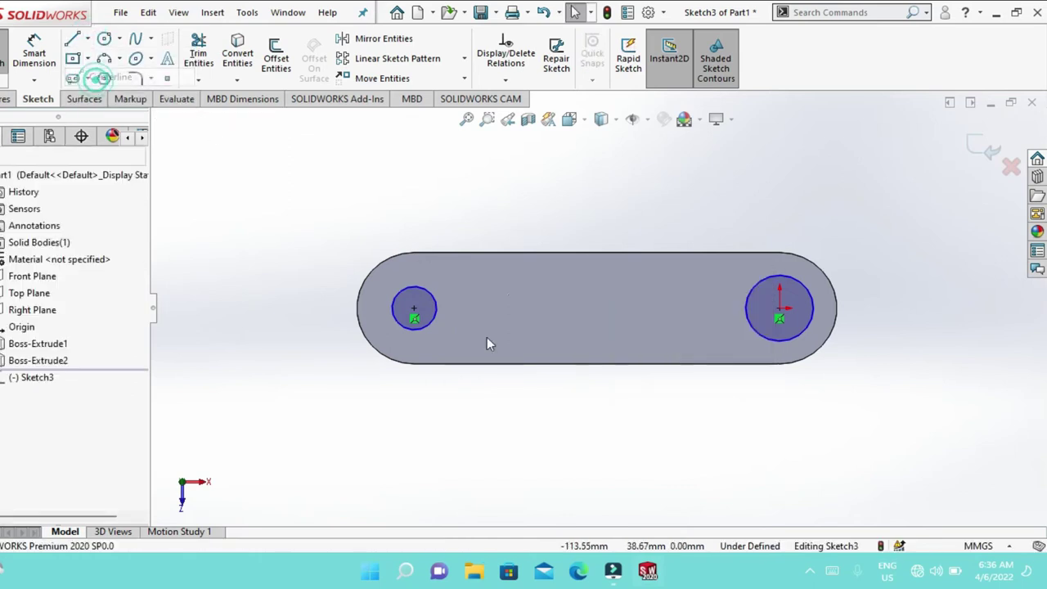
{"action": "left_click", "coordinate": [414, 309]}
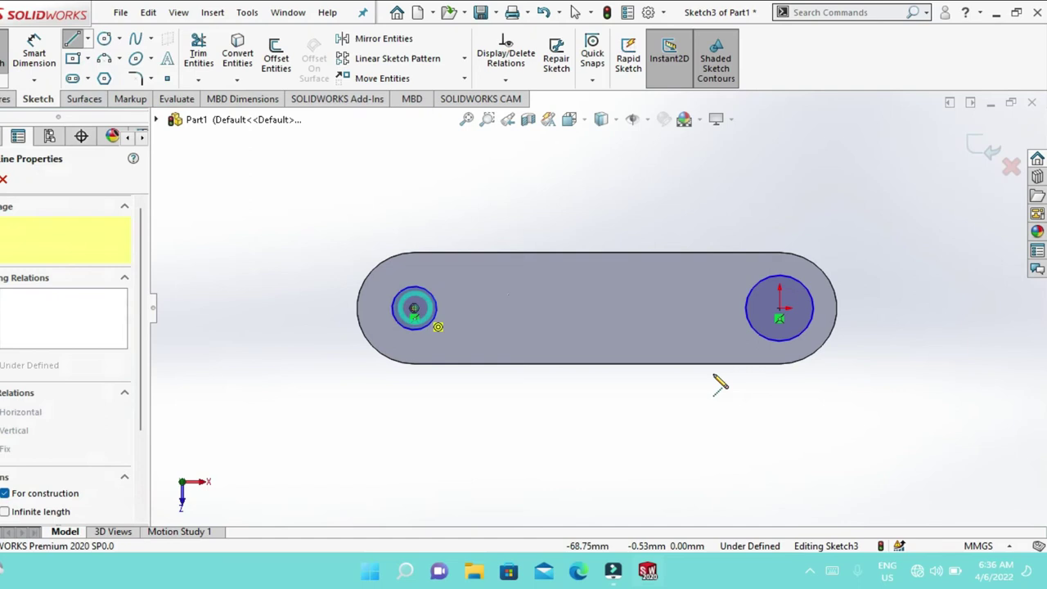
{"action": "left_click", "coordinate": [780, 310]}
{"action": "right_click", "coordinate": [779, 312]}
{"action": "left_click", "coordinate": [797, 320]}
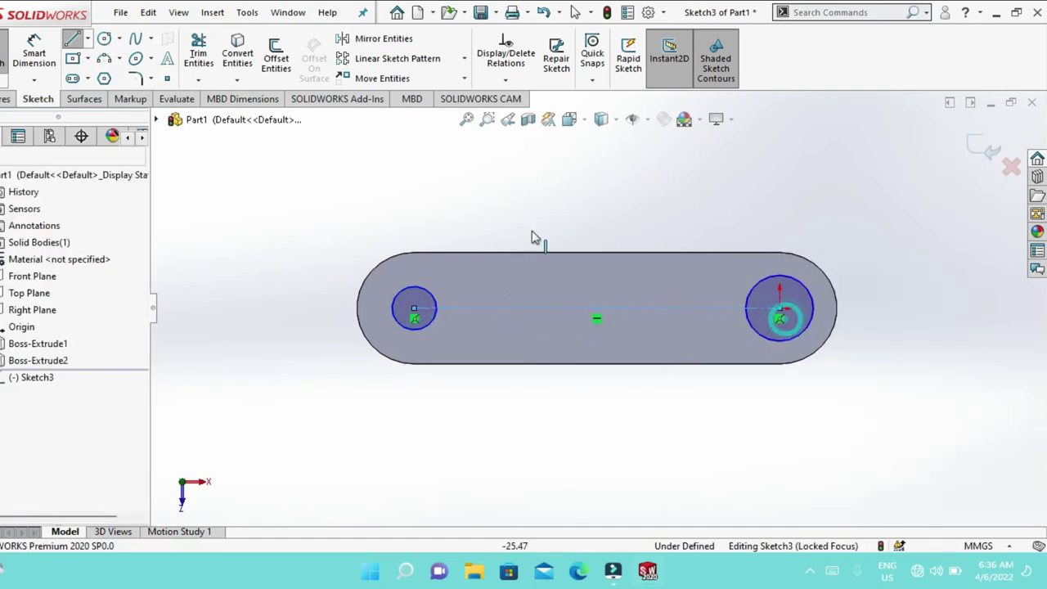
{"action": "left_click", "coordinate": [106, 40]}
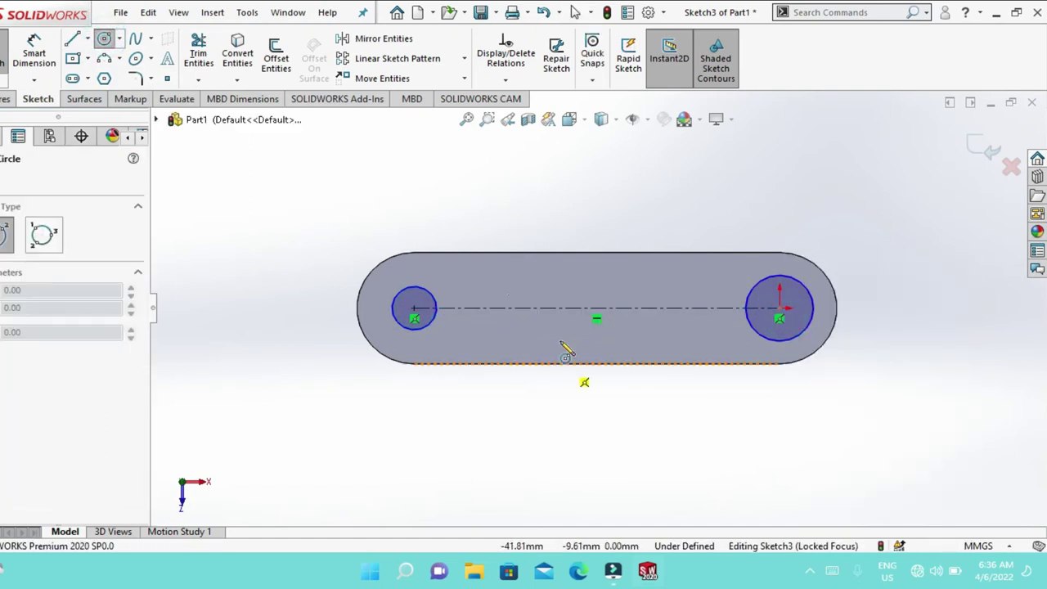
{"action": "left_click", "coordinate": [577, 309]}
{"action": "left_click", "coordinate": [585, 319]}
{"action": "right_click", "coordinate": [600, 331]}
{"action": "left_click", "coordinate": [630, 333]}
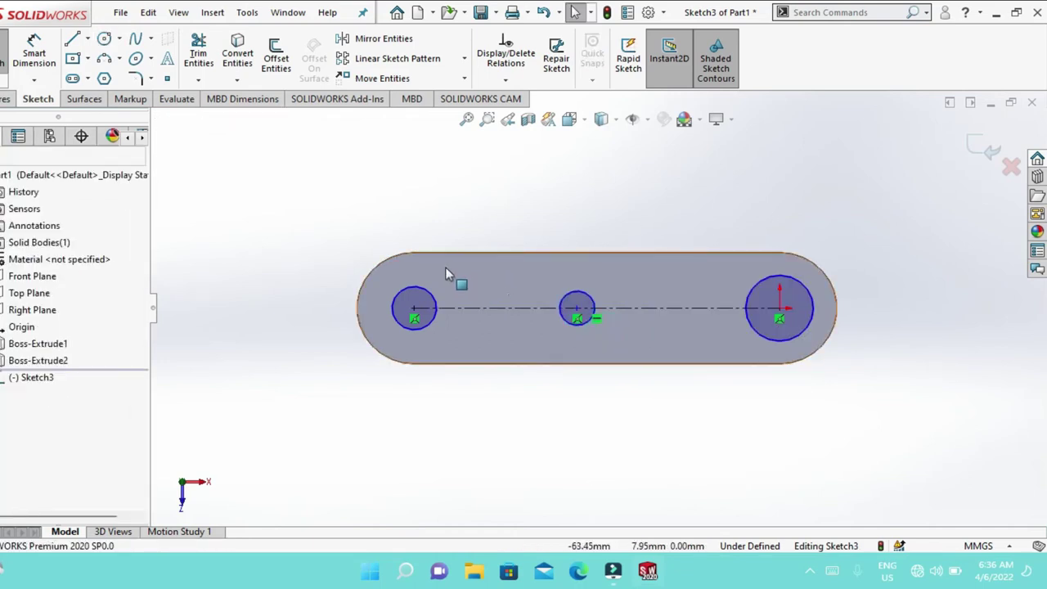
- Make the left and middle small circles equal in radius
{"action": "left_click", "coordinate": [426, 300]}
{"action": "left_click", "coordinate": [594, 296], "text": "ctrl"}
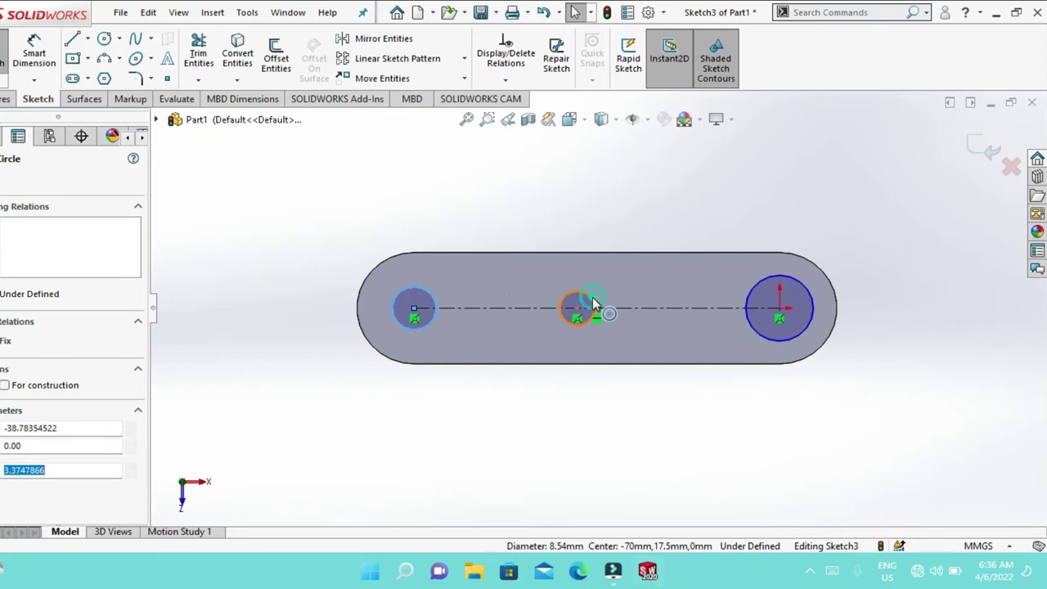
{"action": "left_click", "coordinate": [711, 231]}
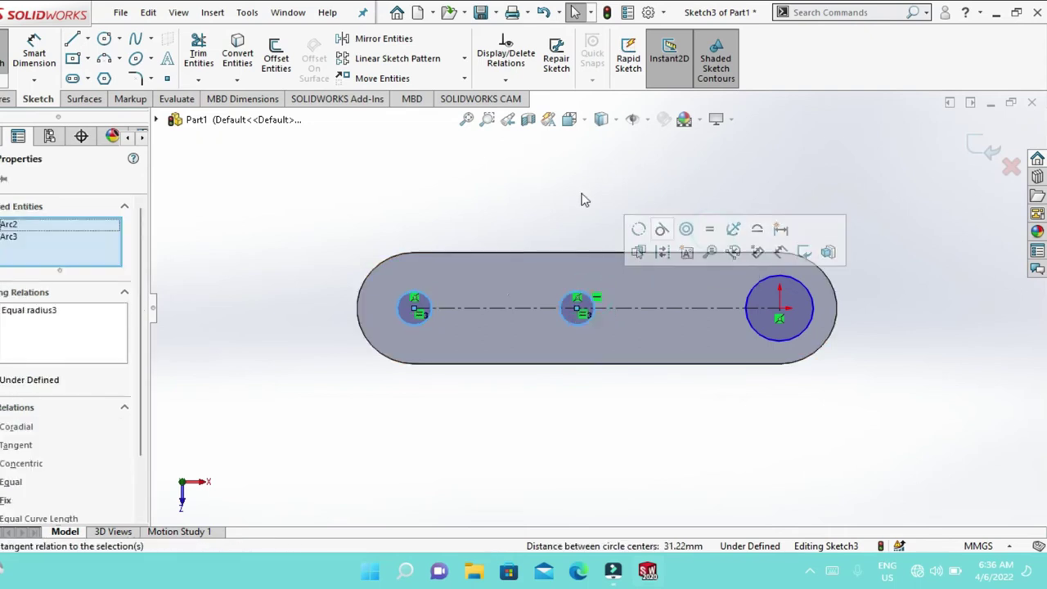
{"action": "key", "text": "Escape"}
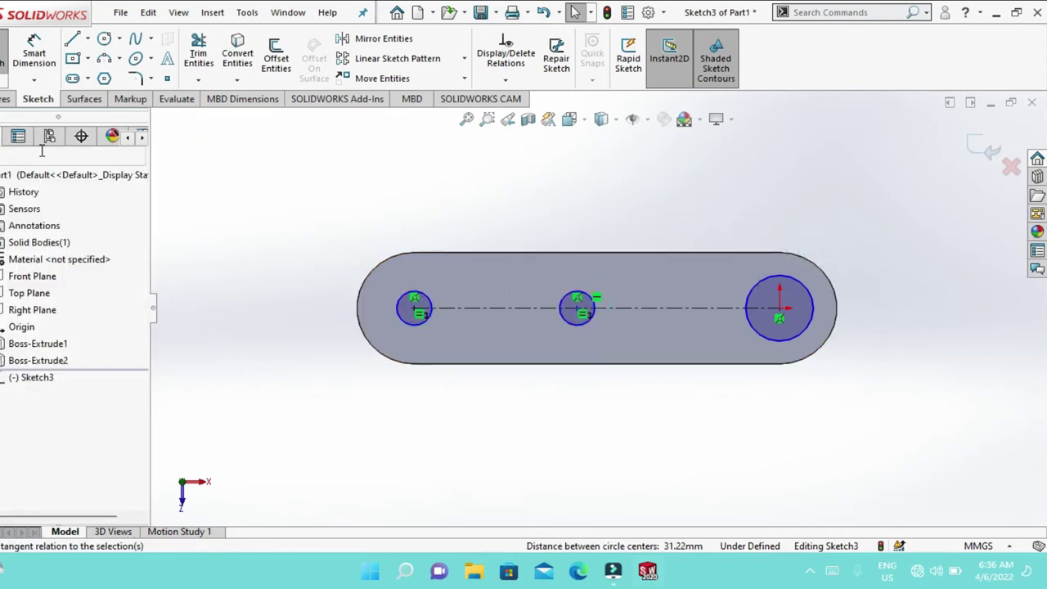
{"action": "left_click", "coordinate": [33, 51]}
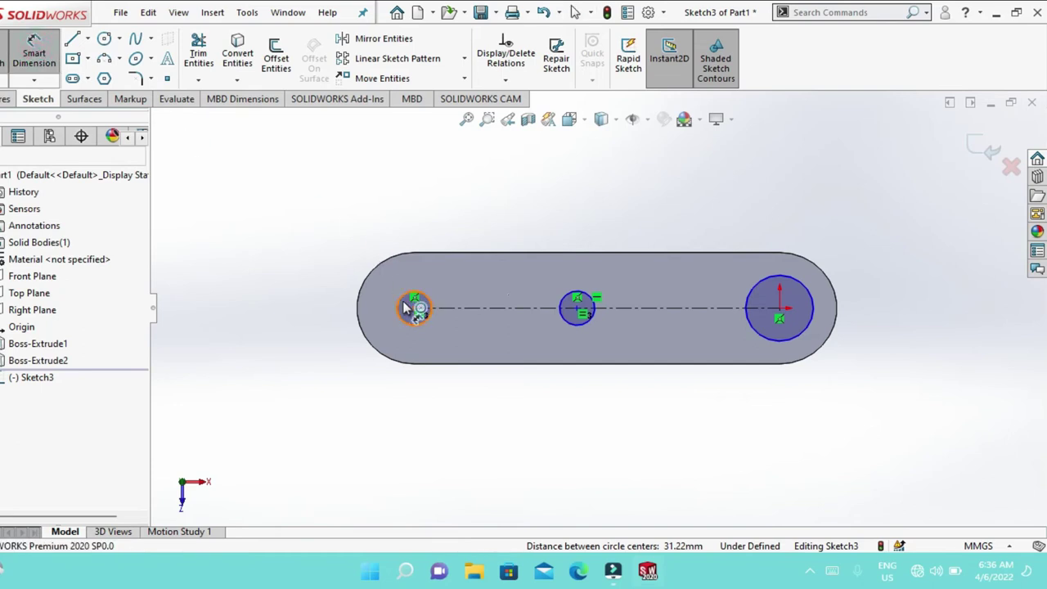
- Dimension the small left hole circle at Ø7 mm
{"action": "left_click", "coordinate": [407, 307]}
{"action": "left_click", "coordinate": [328, 223]}
{"action": "type", "text": "7"}
{"action": "key", "text": "Return"}
{"action": "right_click", "coordinate": [479, 159]}
{"action": "left_click", "coordinate": [505, 199]}
- Dimension the spacing between the left and middle hole centres as 29 mm
{"action": "left_click", "coordinate": [43, 54]}
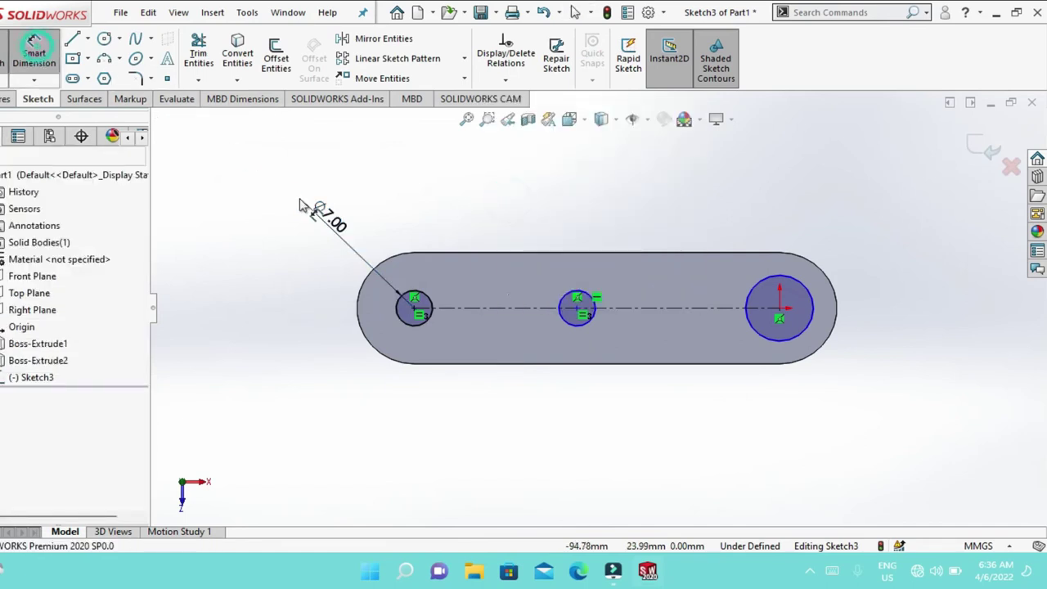
{"action": "left_click", "coordinate": [416, 308]}
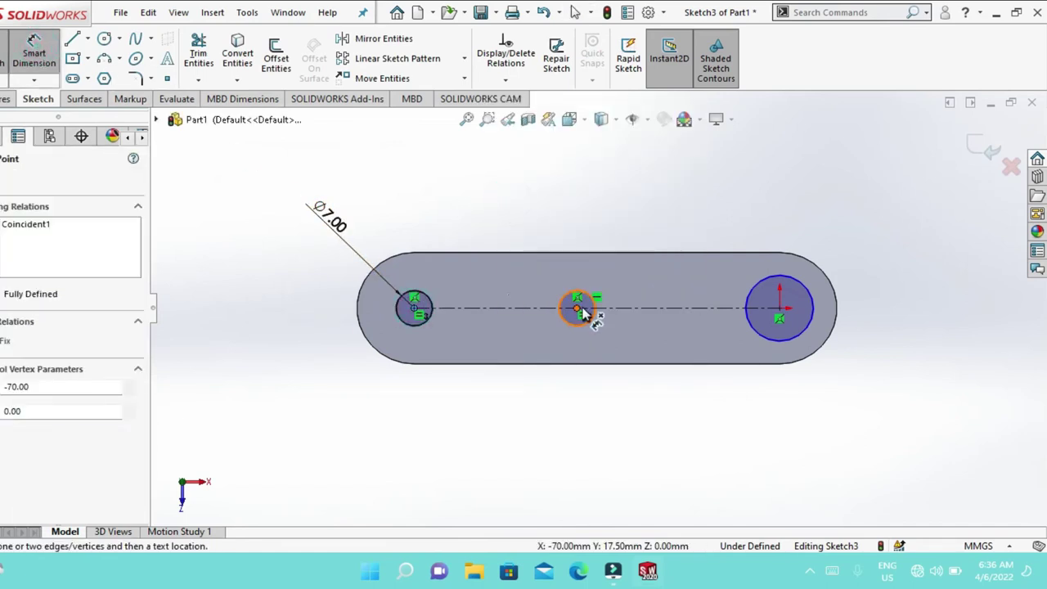
{"action": "left_click", "coordinate": [579, 309]}
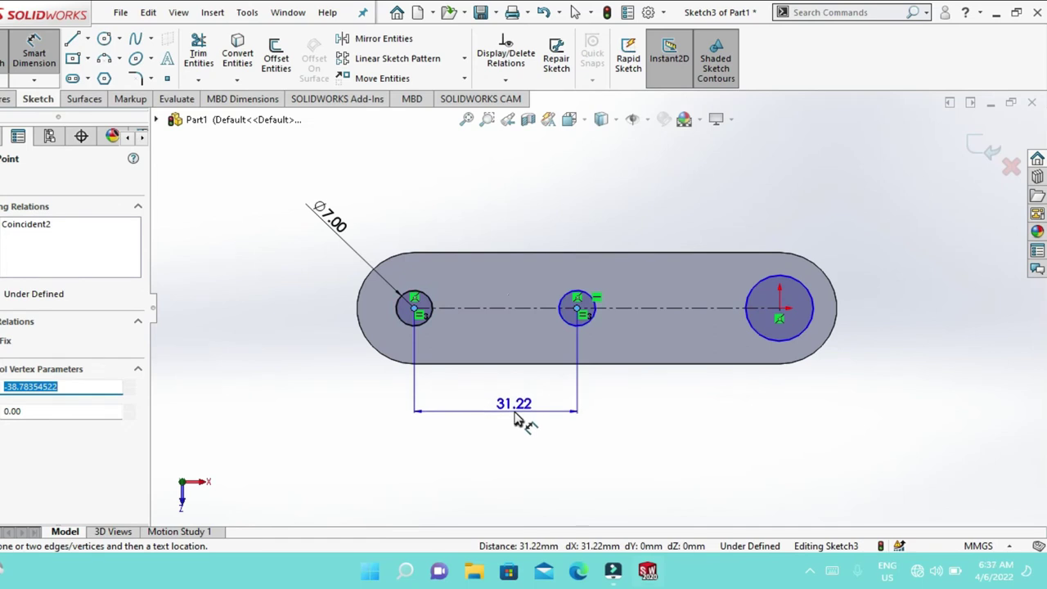
{"action": "left_click", "coordinate": [515, 419]}
{"action": "type", "text": "29"}
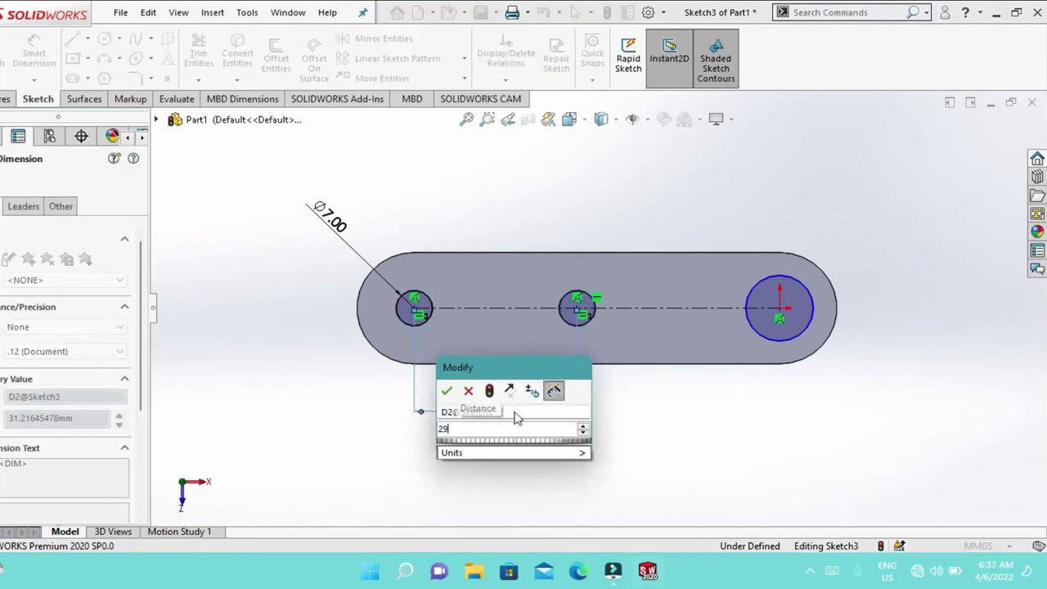
{"action": "key", "text": "Return"}
{"action": "right_click", "coordinate": [596, 219]}
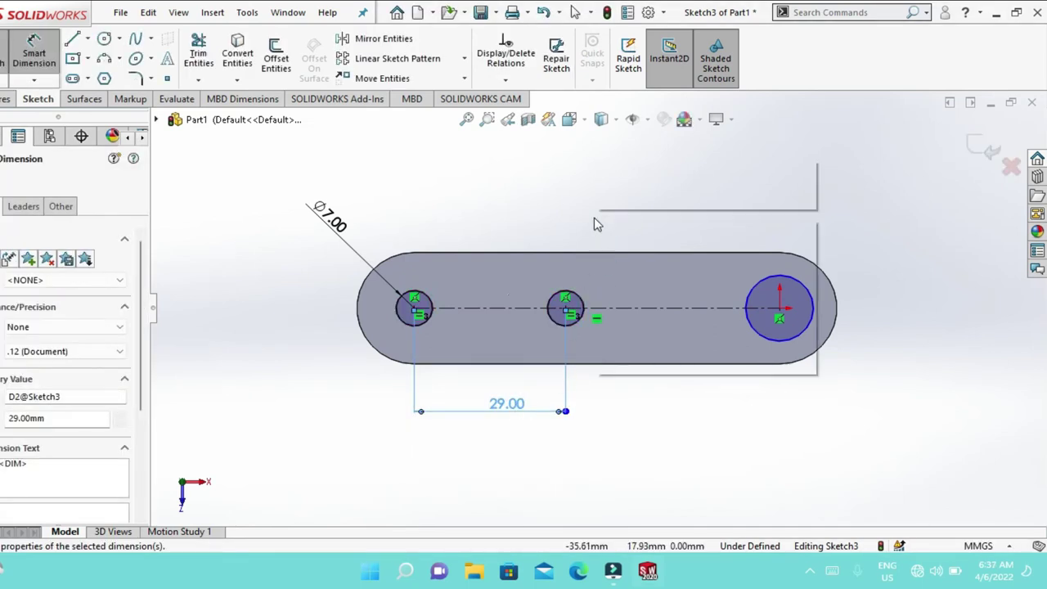
{"action": "left_click", "coordinate": [626, 266]}
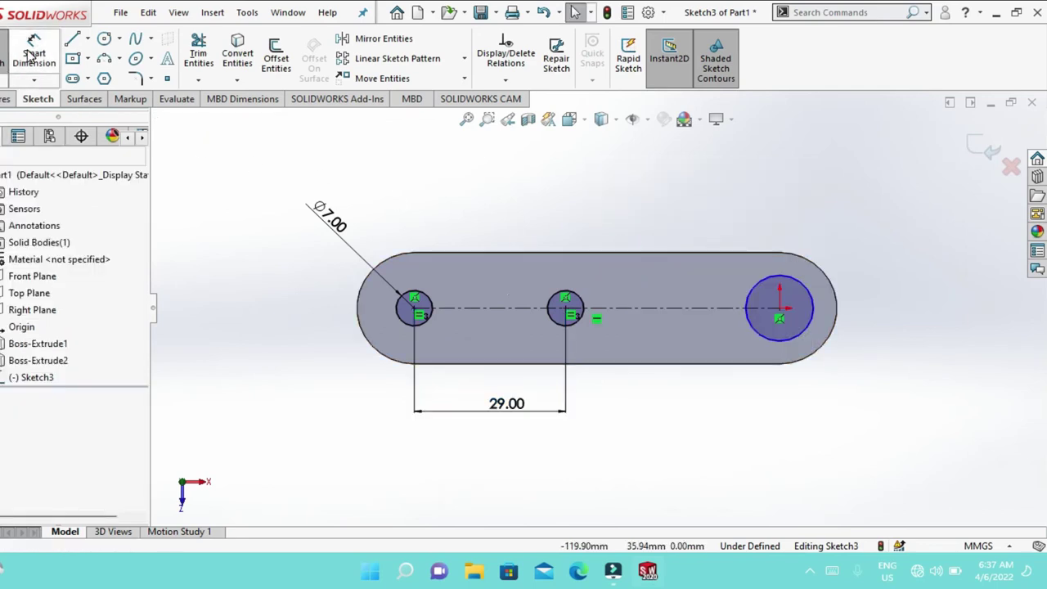
- Dimension the large circle over the cylinder at 12 mm, then change it to 10 mm
{"action": "left_click", "coordinate": [800, 278]}
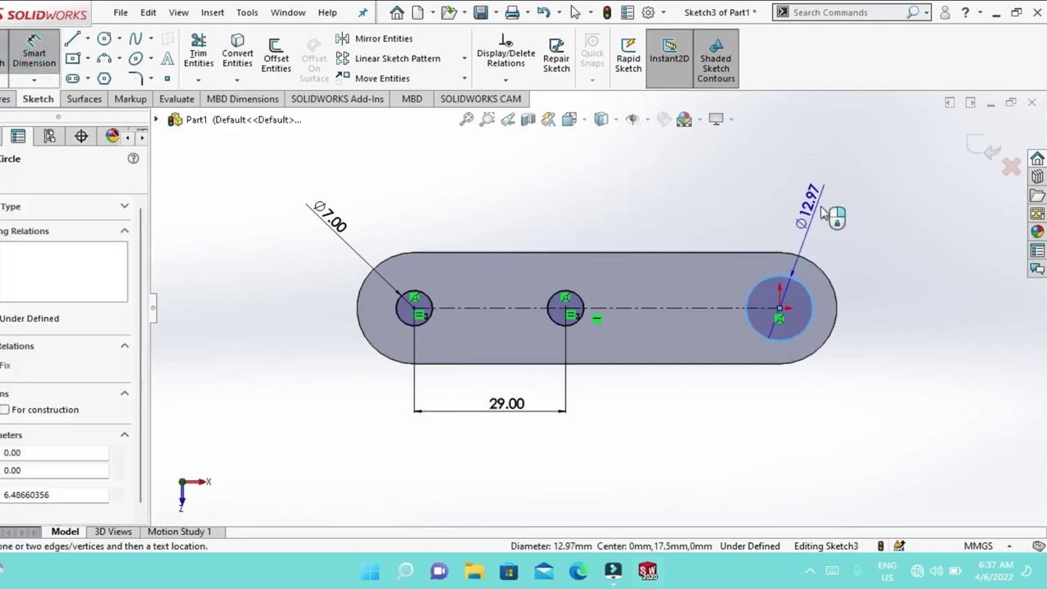
{"action": "left_click", "coordinate": [822, 203]}
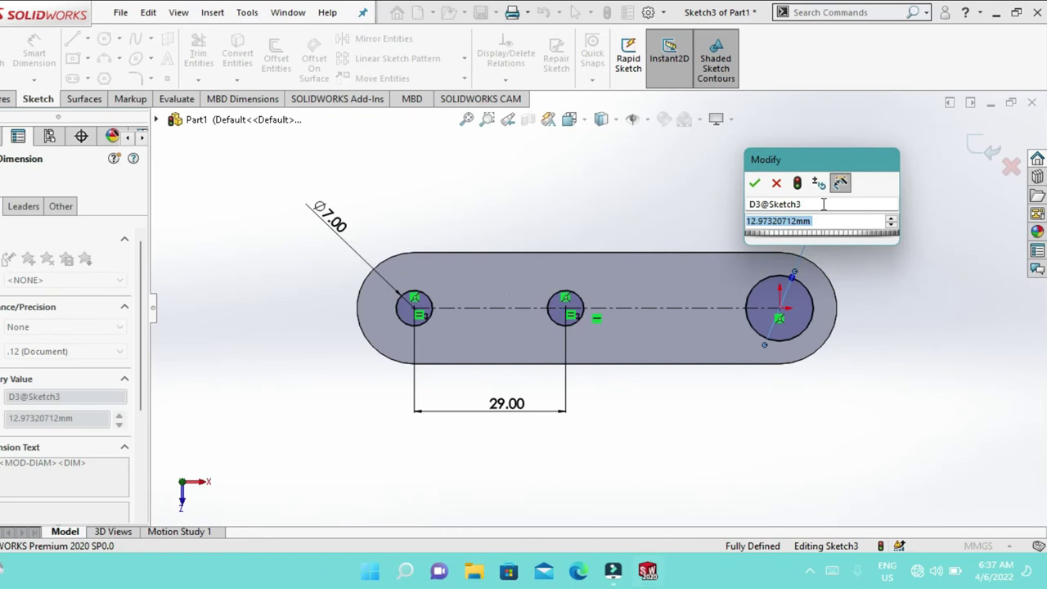
{"action": "type", "text": "1"}
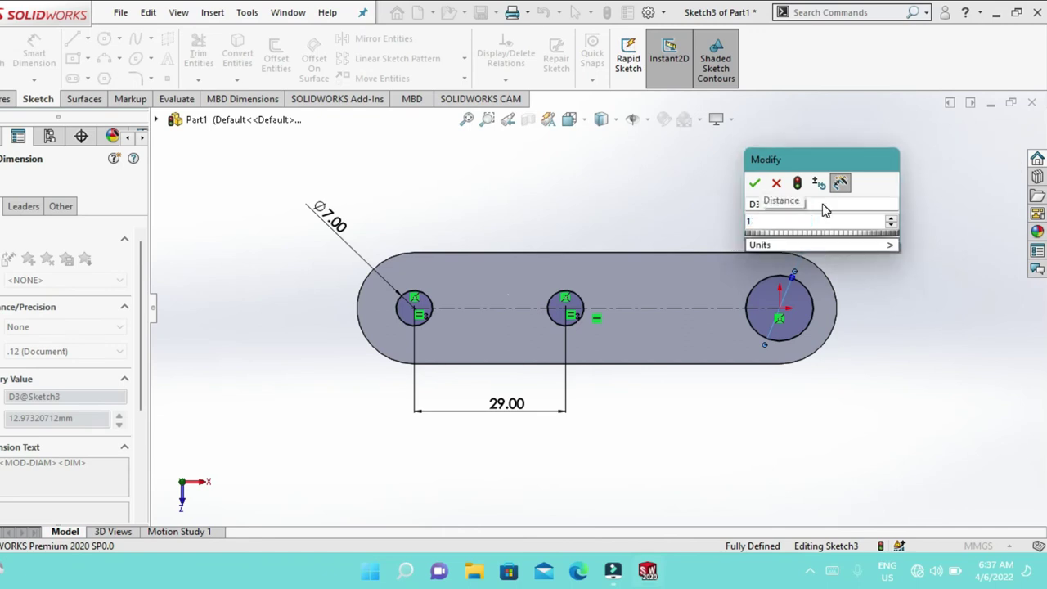
{"action": "key", "text": "Return"}
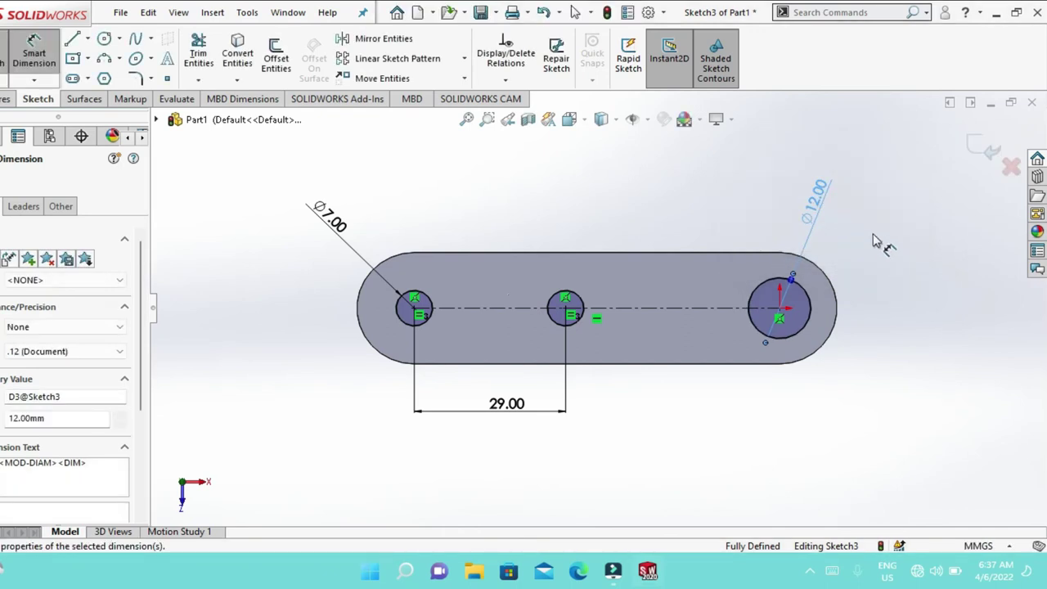
{"action": "right_click", "coordinate": [873, 233]}
{"action": "left_click", "coordinate": [811, 206]}
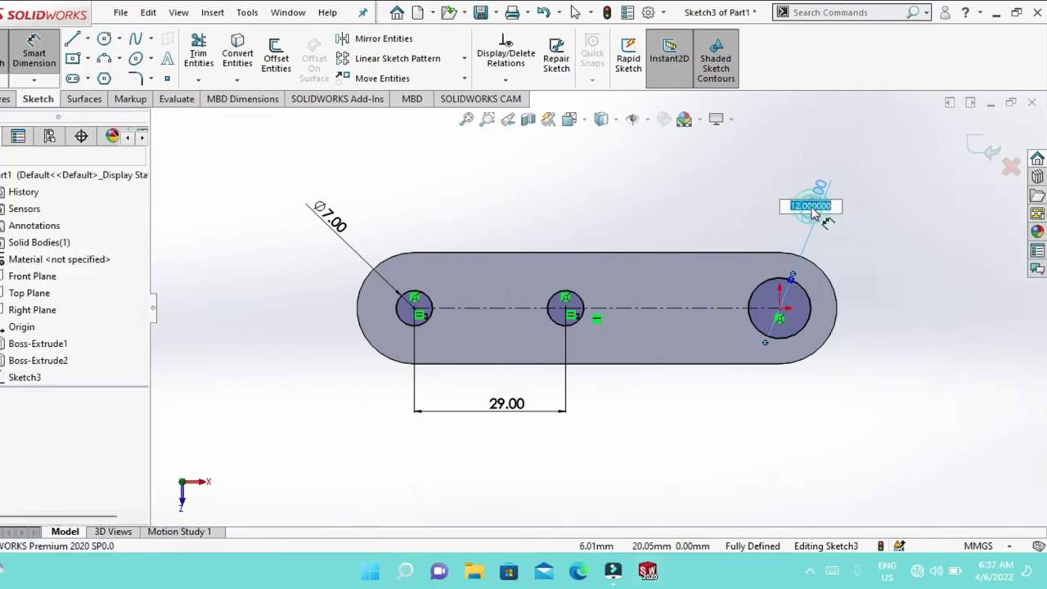
{"action": "type", "text": "10"}
{"action": "key", "text": "Return"}
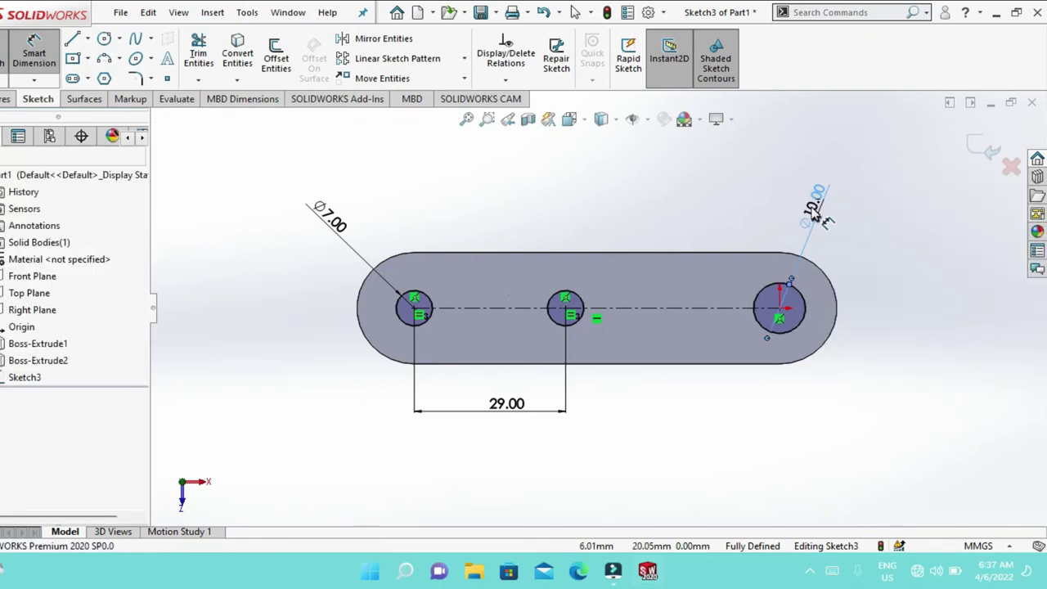
{"action": "right_click", "coordinate": [865, 227]}
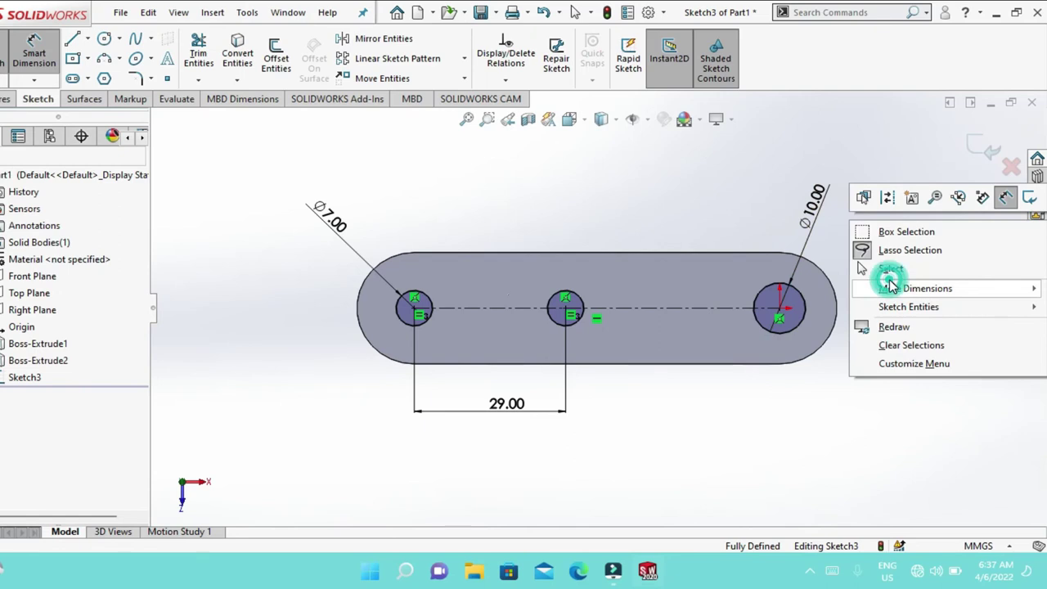
{"action": "left_click", "coordinate": [892, 273]}
{"action": "middle_click_drag", "start_coordinate": [892, 281], "coordinate": [376, 164]}
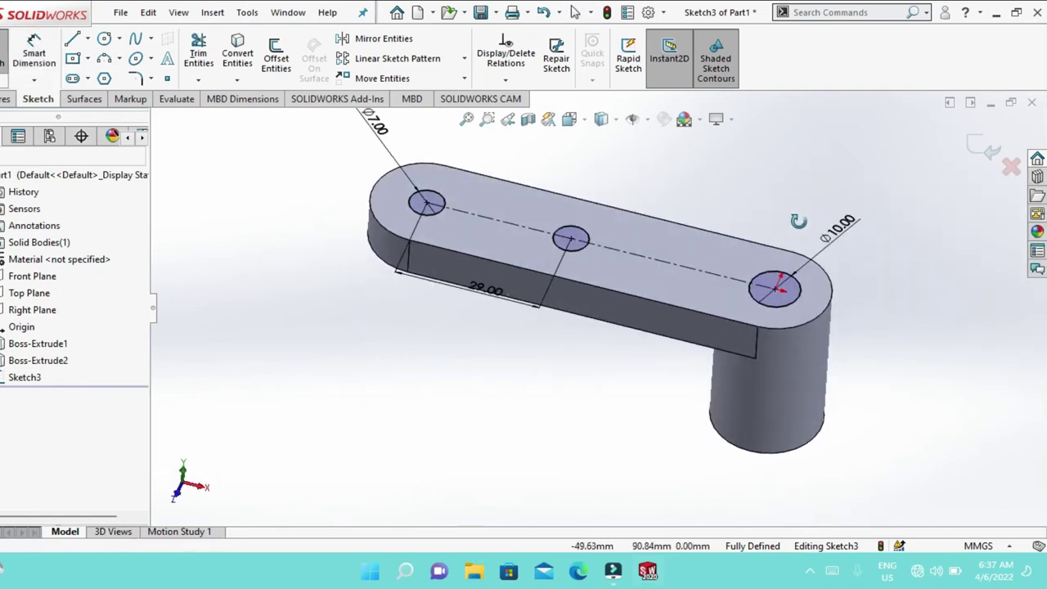
- Extrude Sketch3's three circles as a boss with end condition Through All
{"action": "left_click", "coordinate": [4, 98]}
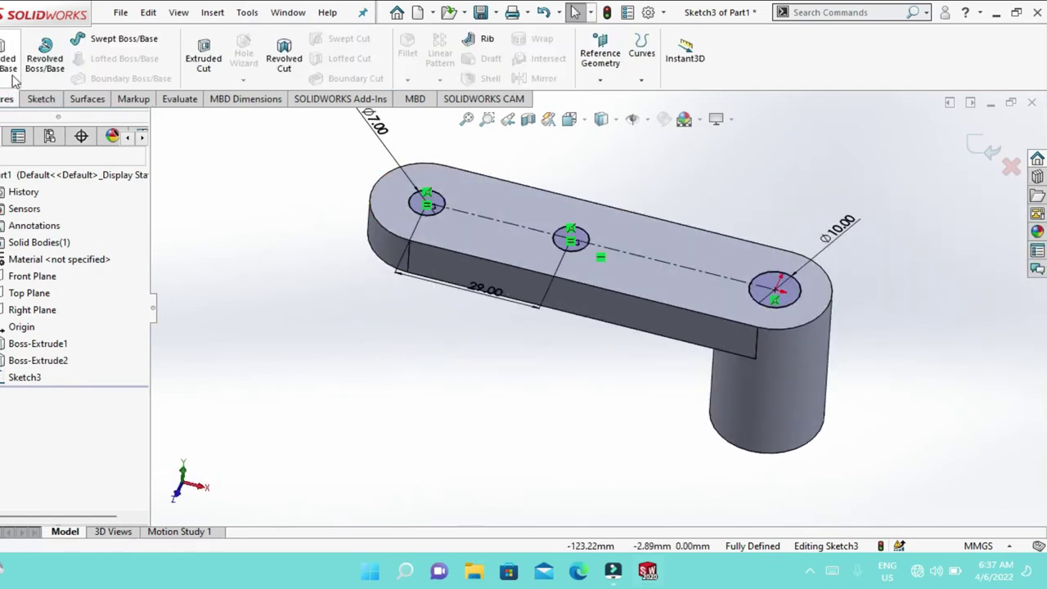
{"action": "left_click", "coordinate": [12, 59]}
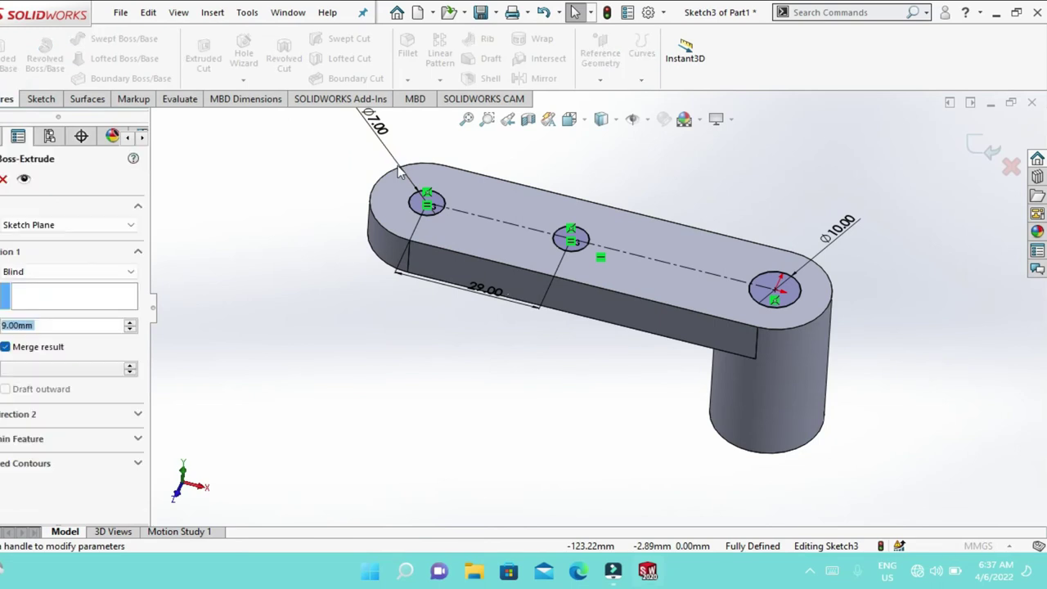
{"action": "left_click", "coordinate": [49, 270]}
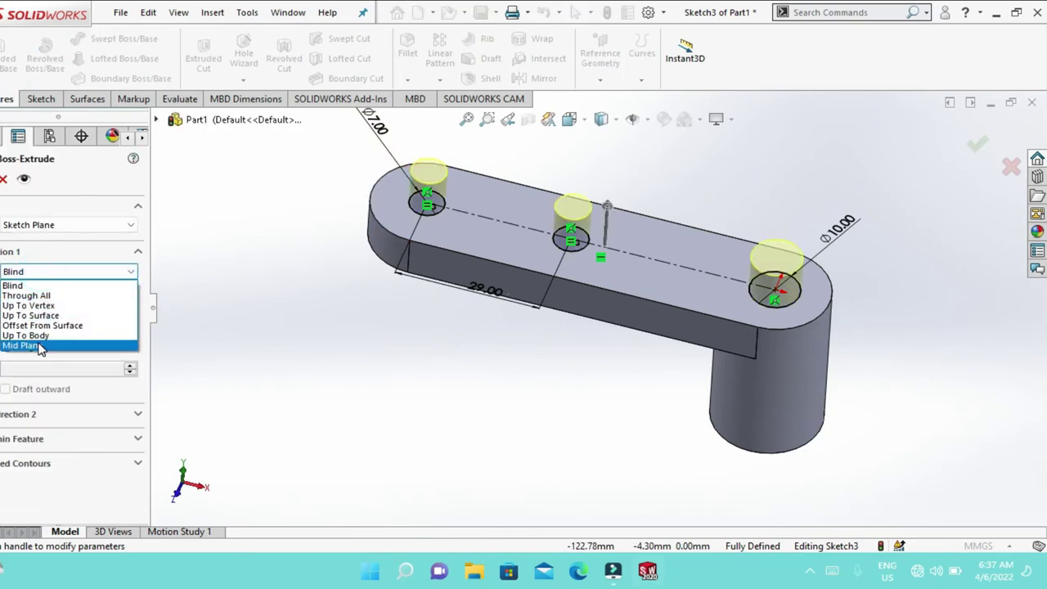
{"action": "left_click", "coordinate": [61, 295]}
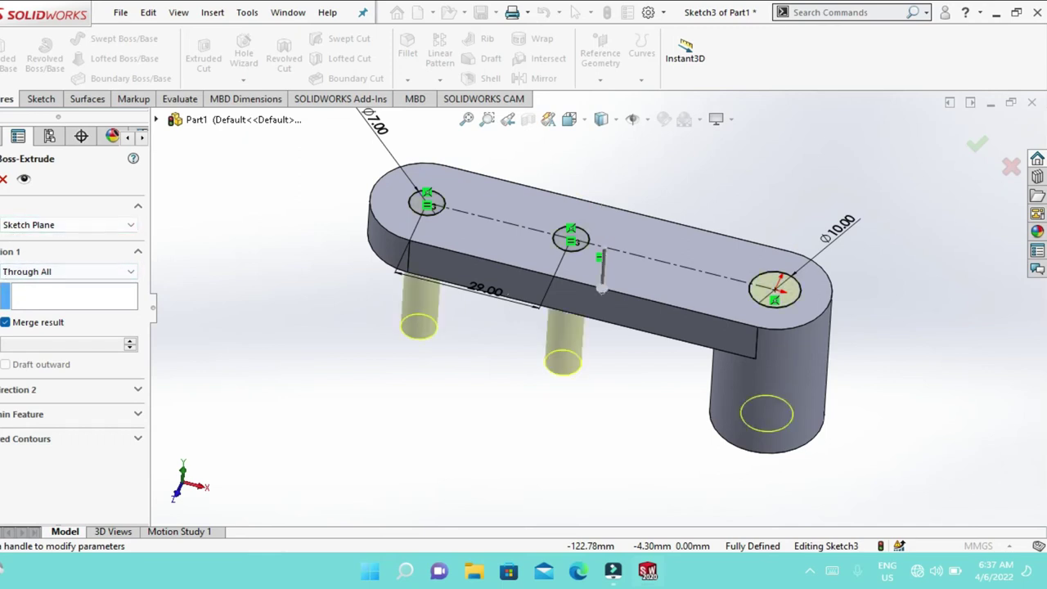
{"action": "key", "text": "Return"}
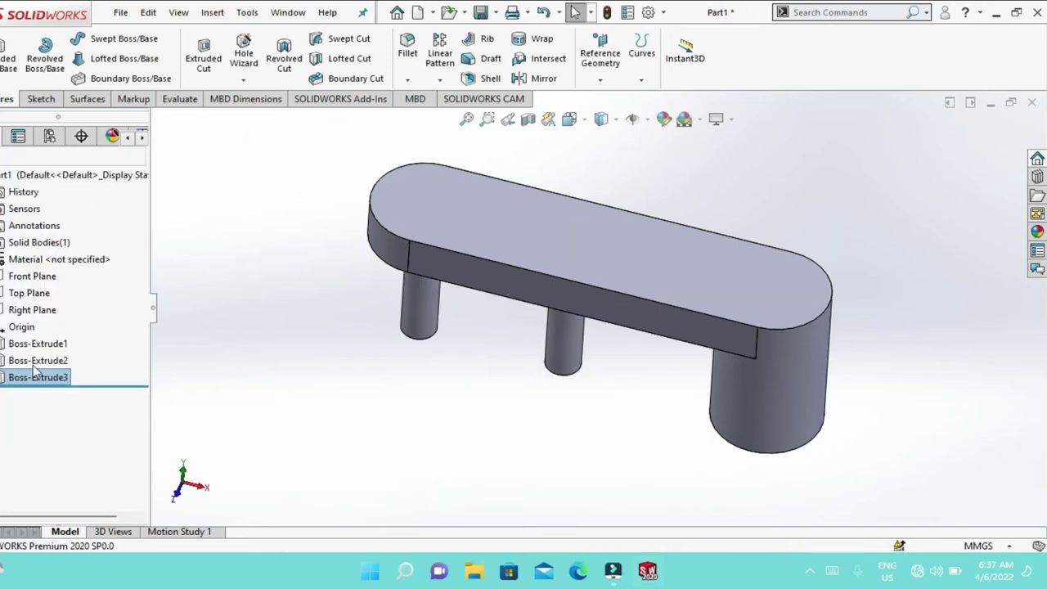
- Delete the mistaken Boss-Extrude3 feature from the feature tree
{"action": "right_click", "coordinate": [26, 378]}
{"action": "left_click", "coordinate": [65, 353]}
{"action": "left_click", "coordinate": [61, 221]}
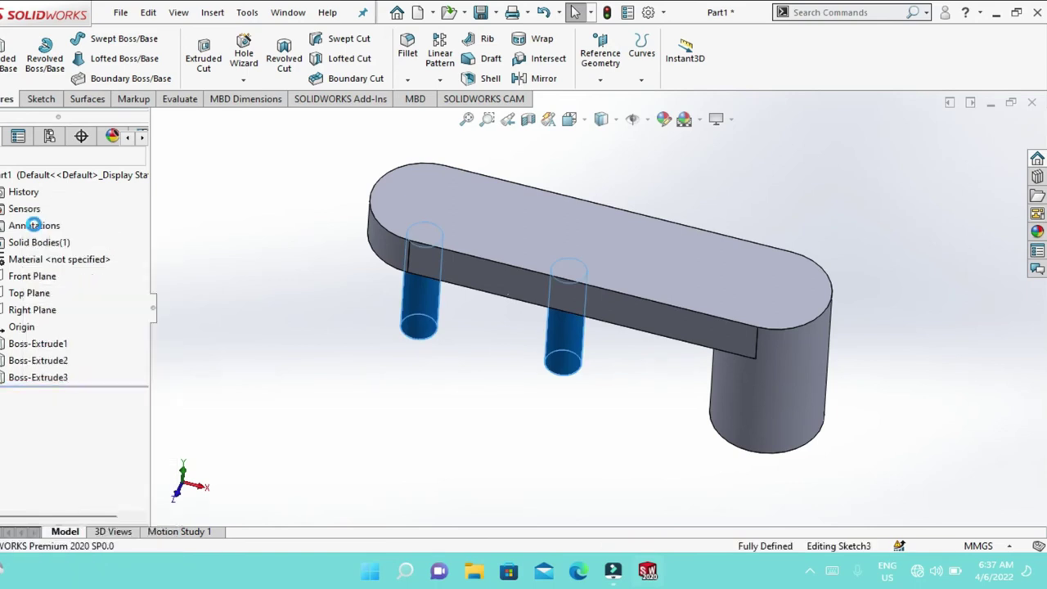
{"action": "left_click", "coordinate": [8, 181]}
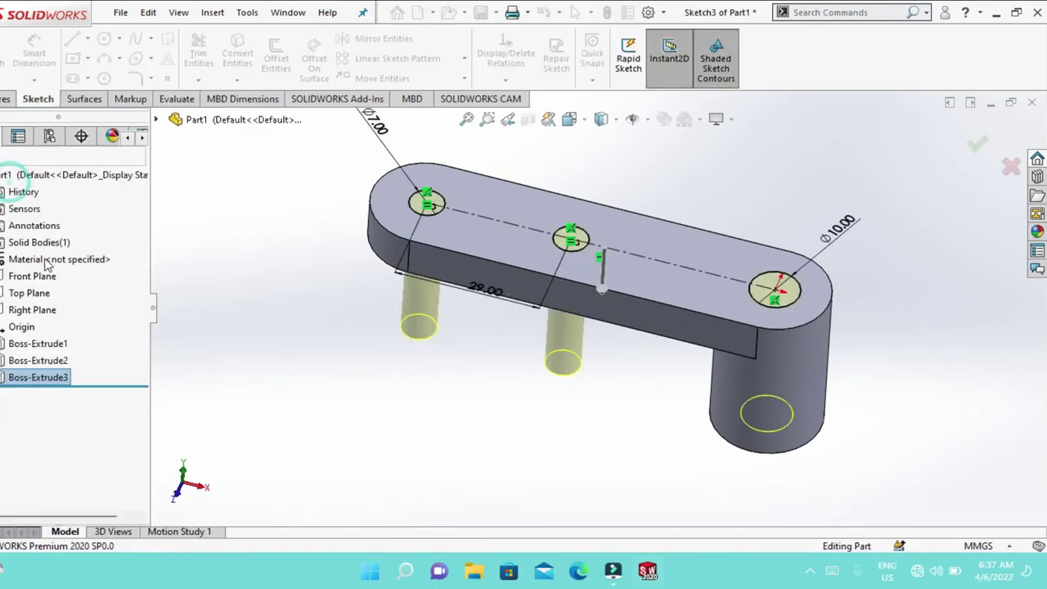
{"action": "right_click", "coordinate": [41, 378]}
{"action": "left_click", "coordinate": [80, 353]}
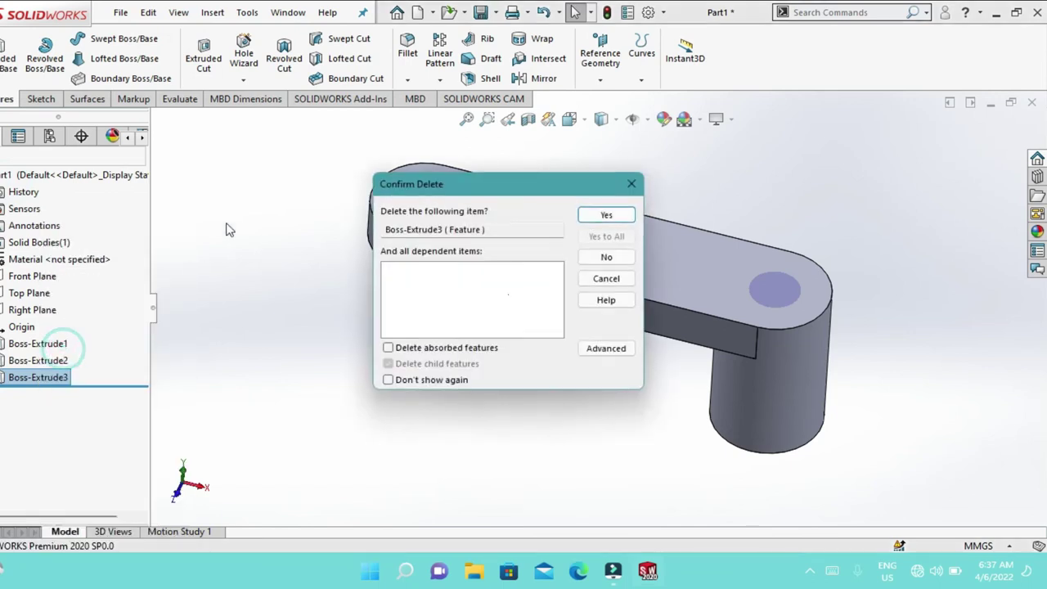
{"action": "left_click", "coordinate": [589, 214]}
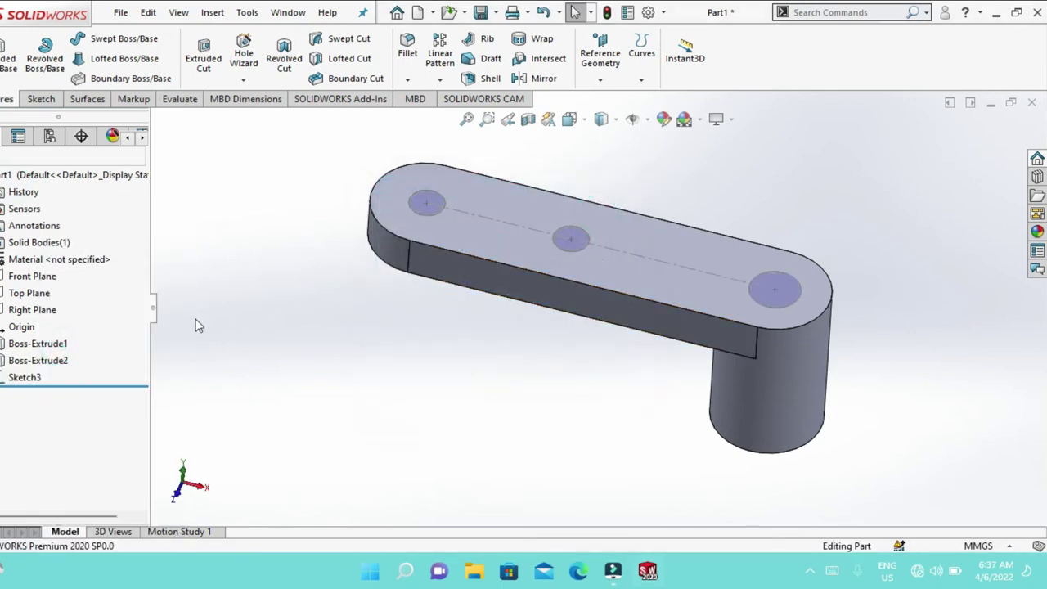
- Reopen Sketch3 and cut its three circles Through All as Cut-Extrude1
{"action": "right_click", "coordinate": [18, 378]}
{"action": "left_click", "coordinate": [16, 218]}
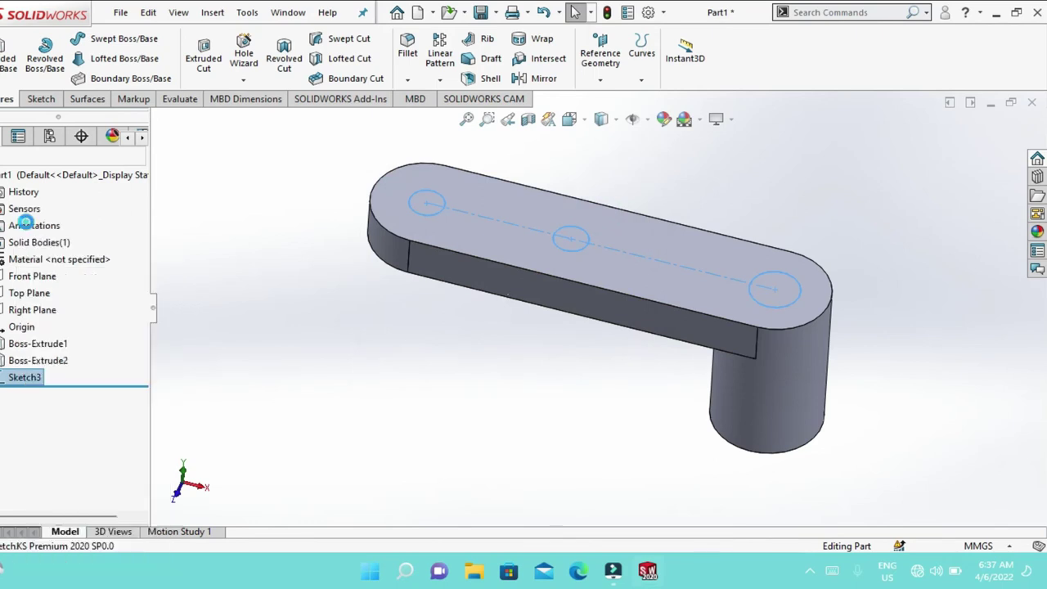
{"action": "left_click", "coordinate": [5, 98]}
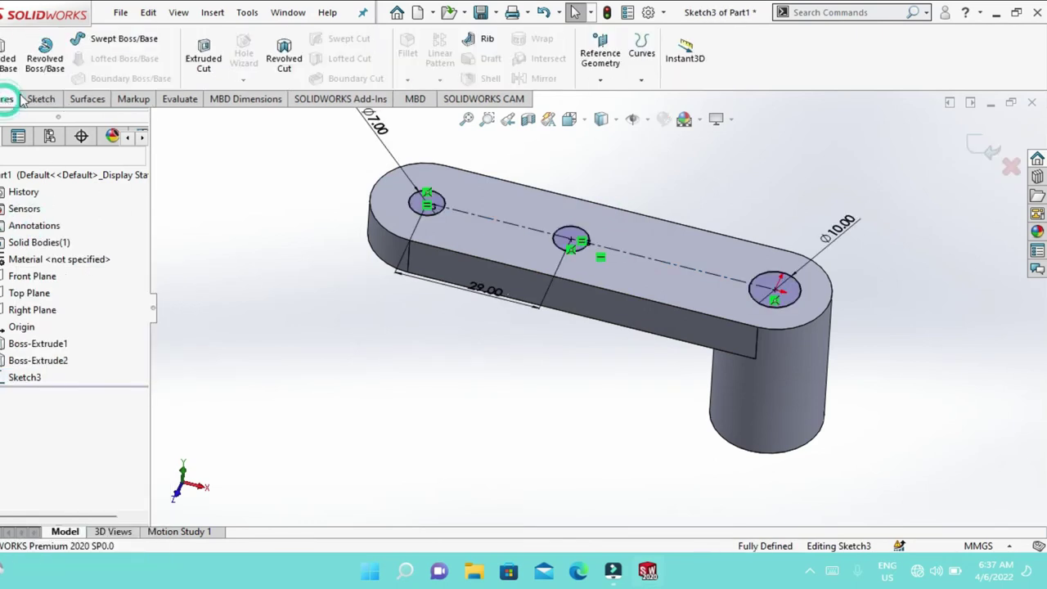
{"action": "left_click", "coordinate": [204, 57]}
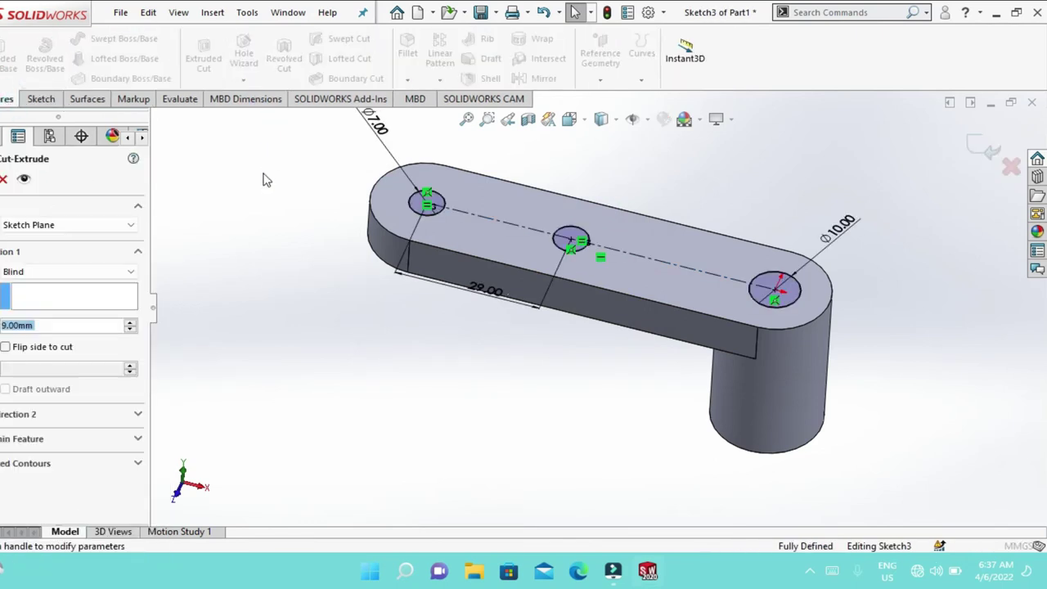
{"action": "left_click", "coordinate": [25, 277]}
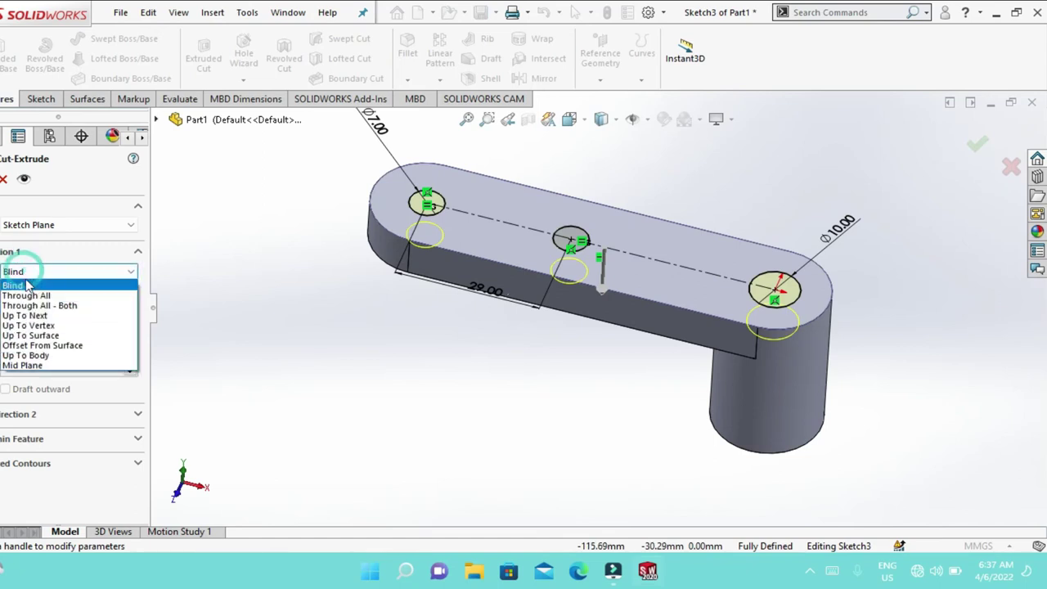
{"action": "left_click", "coordinate": [29, 296]}
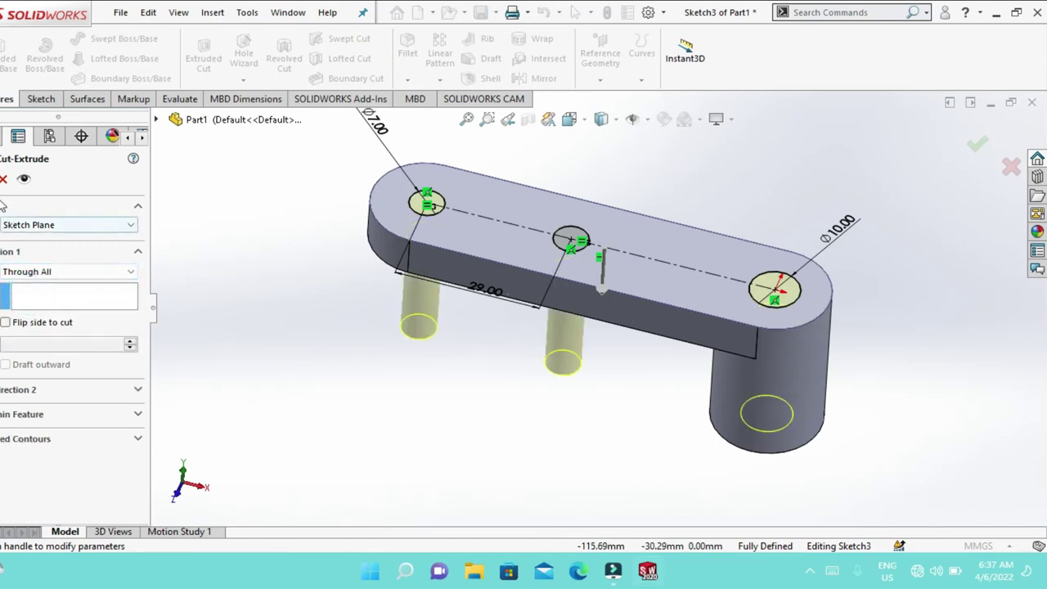
{"action": "key", "text": "Return"}
{"action": "mouse_move", "coordinate": [372, 293]}
{"action": "middle_mouse_down"}
{"action": "mouse_move", "coordinate": [361, 225]}
{"action": "mouse_move", "coordinate": [353, 247]}
{"action": "middle_mouse_up"}
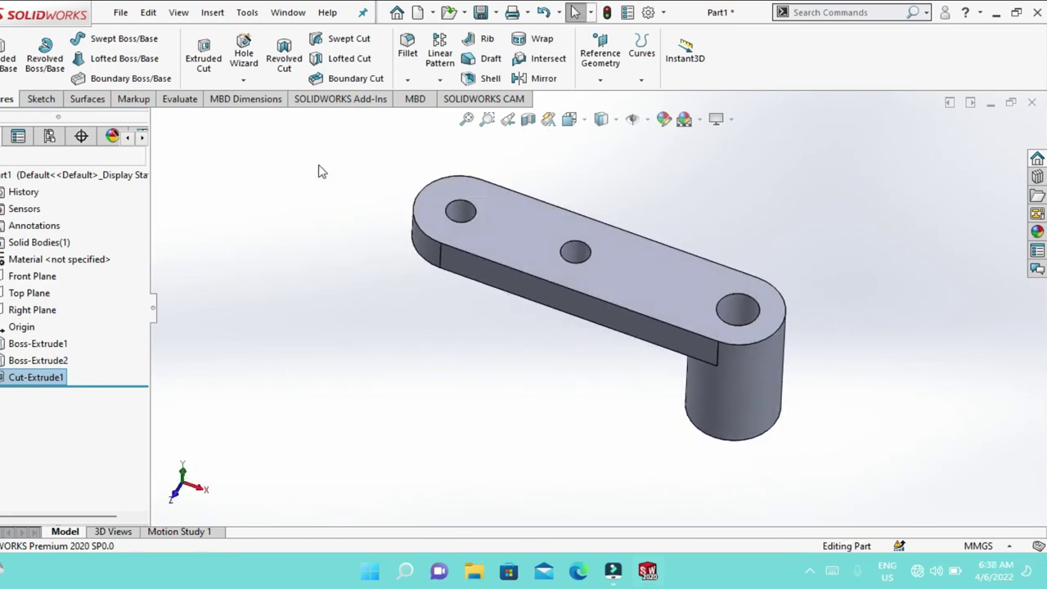
- Fillet four of the arm's edges, including its end and front edges, with a 0.2 mm radius
{"action": "left_click", "coordinate": [406, 79]}
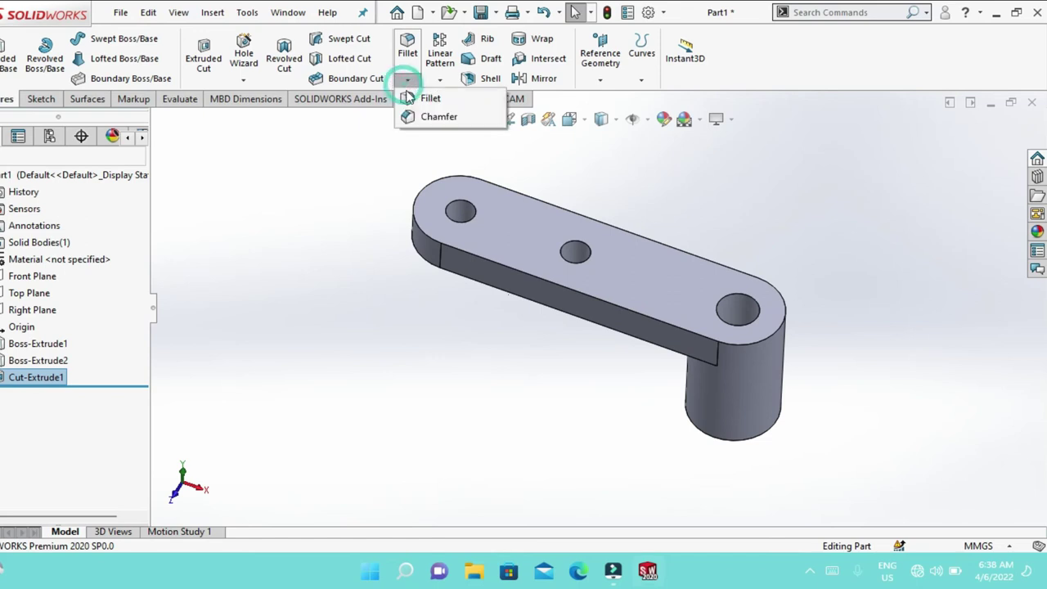
{"action": "left_click", "coordinate": [415, 93]}
{"action": "left_click", "coordinate": [423, 237]}
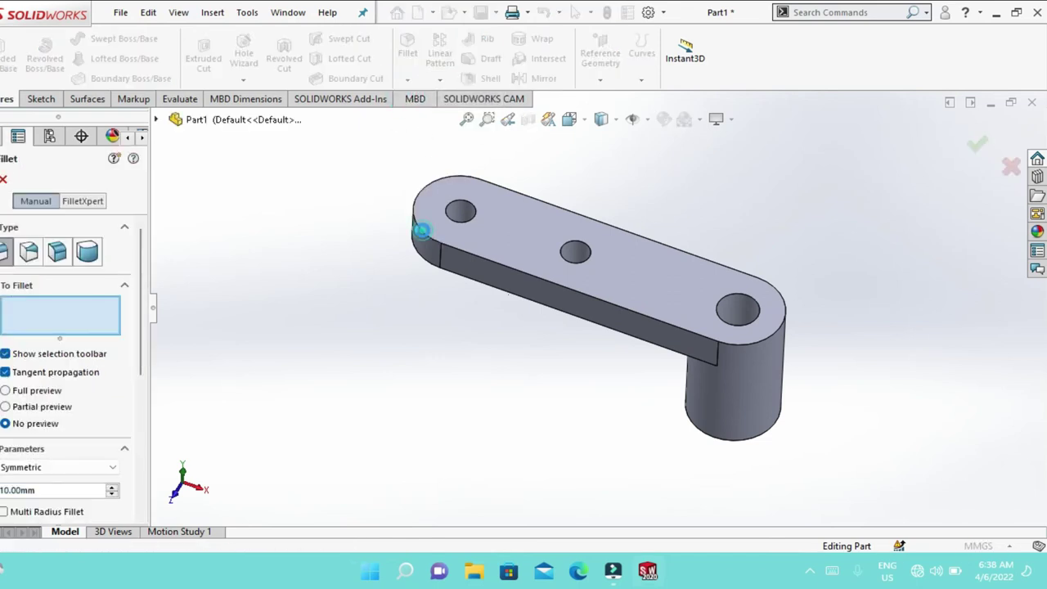
{"action": "left_click", "coordinate": [467, 253]}
{"action": "middle_click_drag", "start_coordinate": [463, 248], "coordinate": [491, 39]}
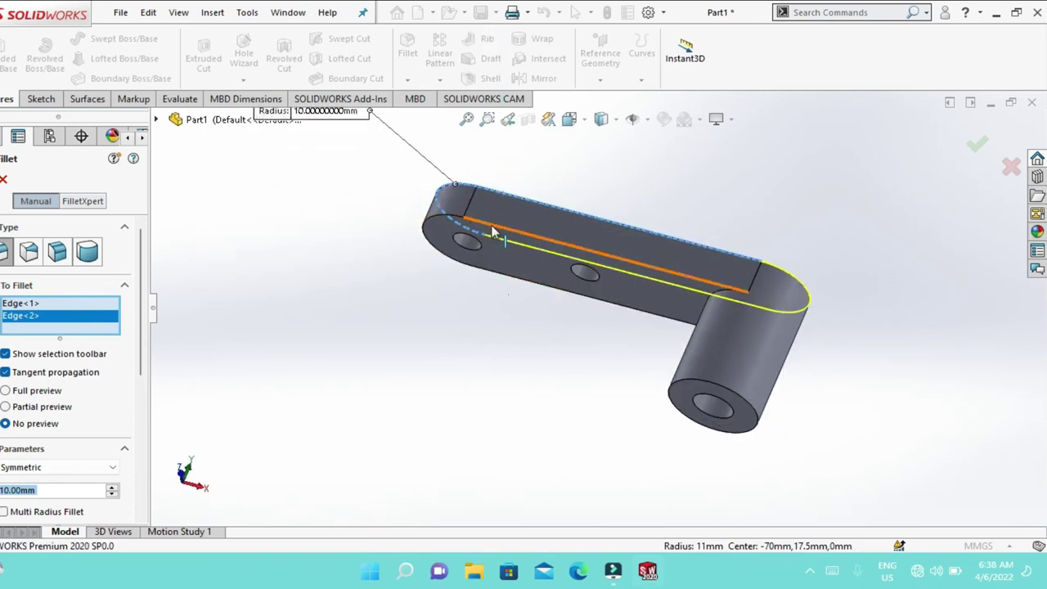
{"action": "left_click", "coordinate": [495, 268]}
{"action": "left_click", "coordinate": [440, 225]}
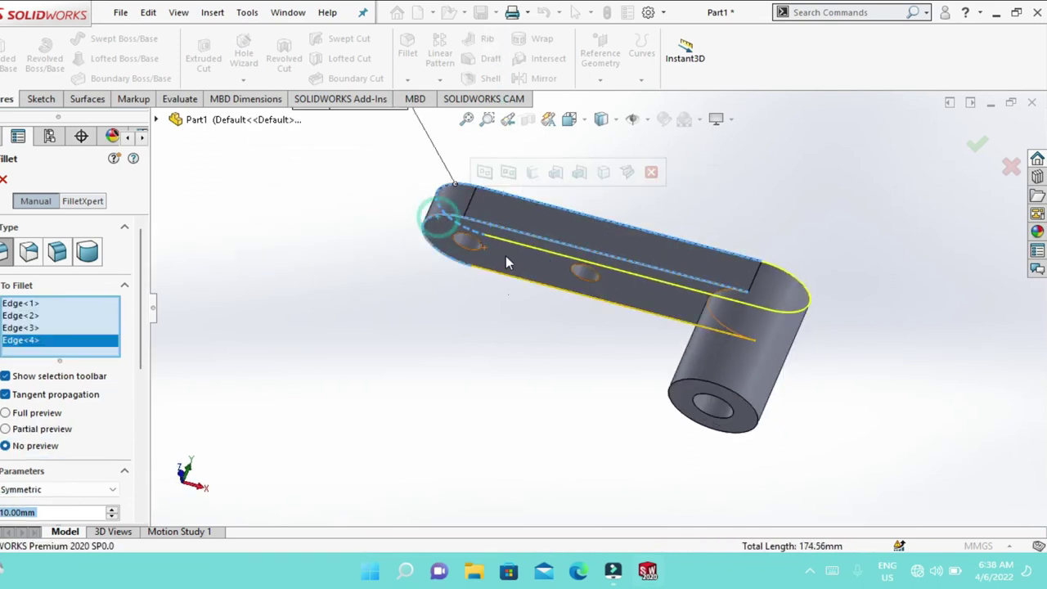
{"action": "middle_click_drag", "start_coordinate": [506, 255], "coordinate": [277, 389]}
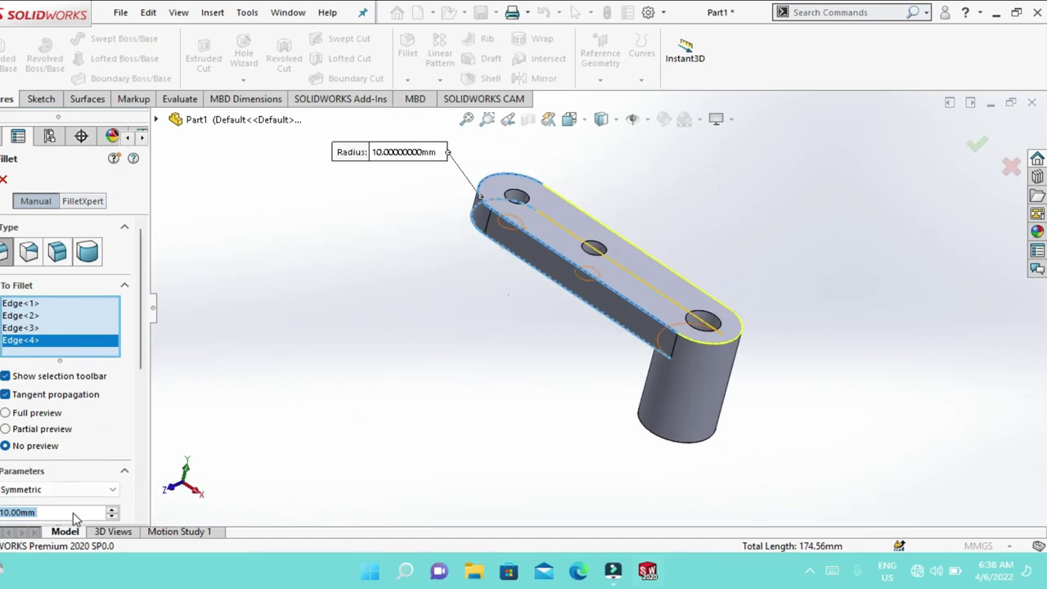
{"action": "type", "text": "0.2"}
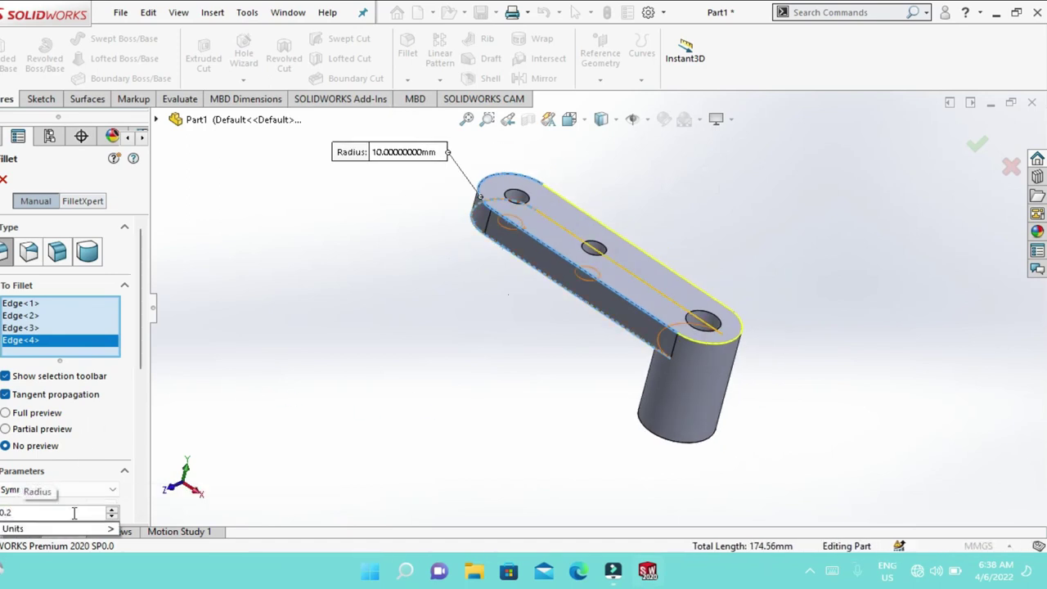
{"action": "key", "text": "Return"}
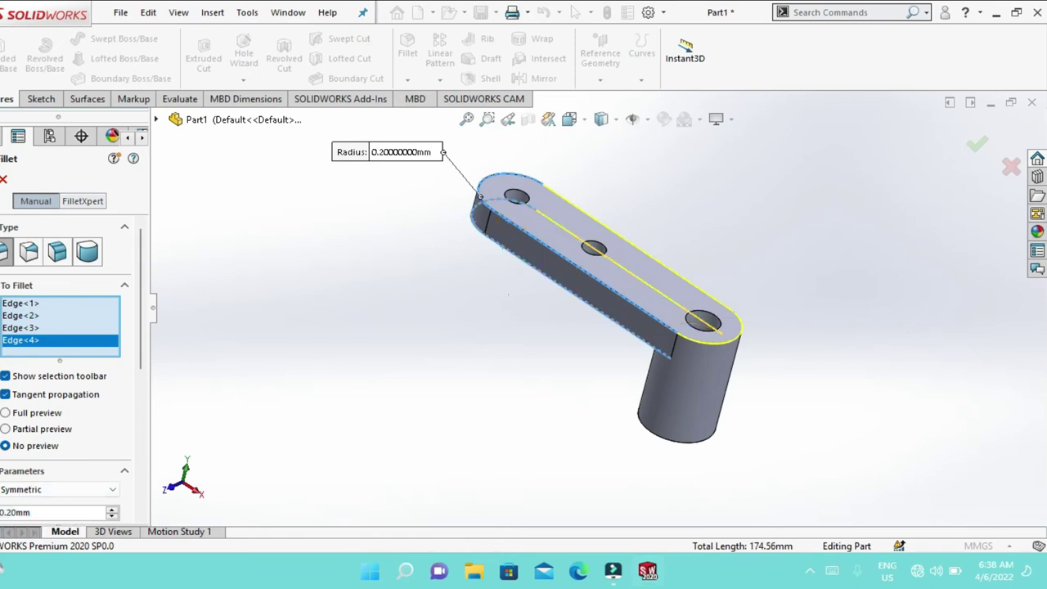
{"action": "key", "text": "Return"}
{"action": "middle_click_drag", "start_coordinate": [341, 218], "coordinate": [583, 296]}
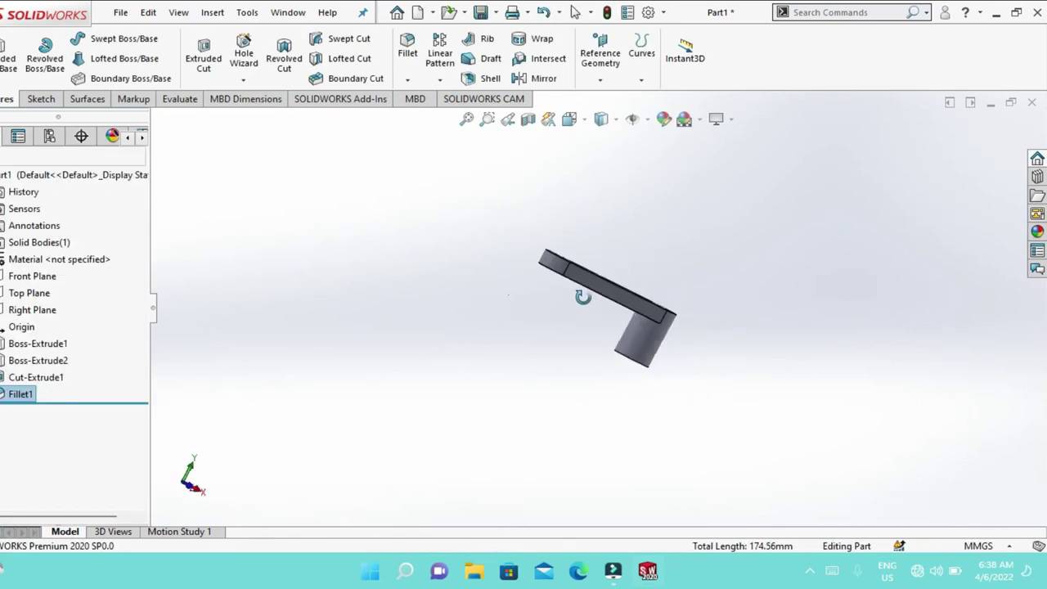
{"action": "scroll", "coordinate": [658, 322], "scroll_direction": "down", "scroll_amount": 5}
{"action": "mouse_move", "coordinate": [658, 322]}
{"action": "middle_mouse_down"}
{"action": "mouse_move", "coordinate": [656, 220]}
{"action": "mouse_move", "coordinate": [505, 213]}
{"action": "middle_mouse_up"}
- Fillet the edge where the arm meets the cylinder with a 0.5 mm radius
{"action": "left_click", "coordinate": [408, 82]}
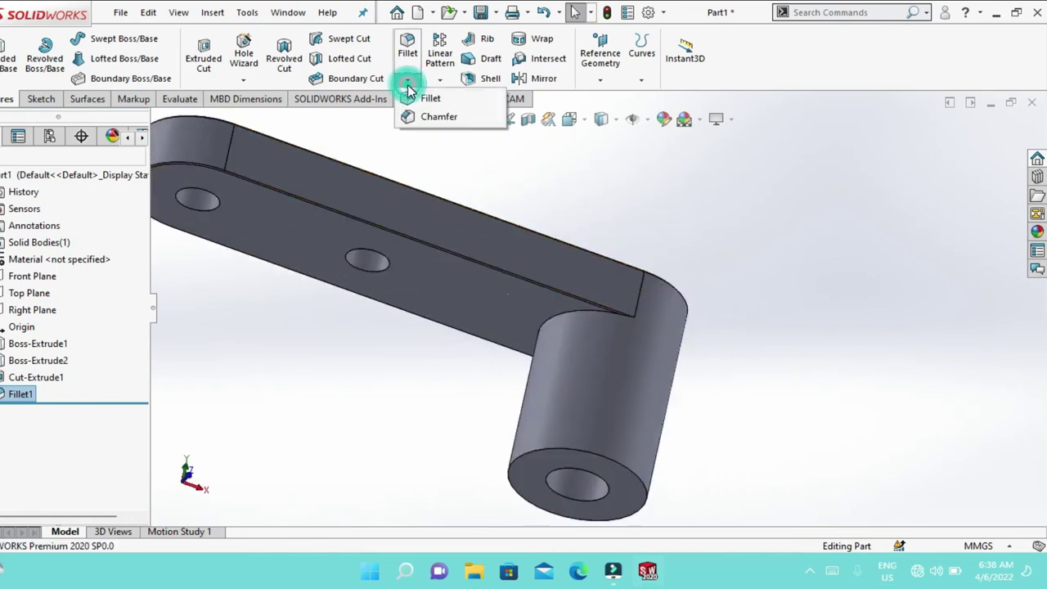
{"action": "left_click", "coordinate": [441, 81]}
{"action": "left_click", "coordinate": [408, 79]}
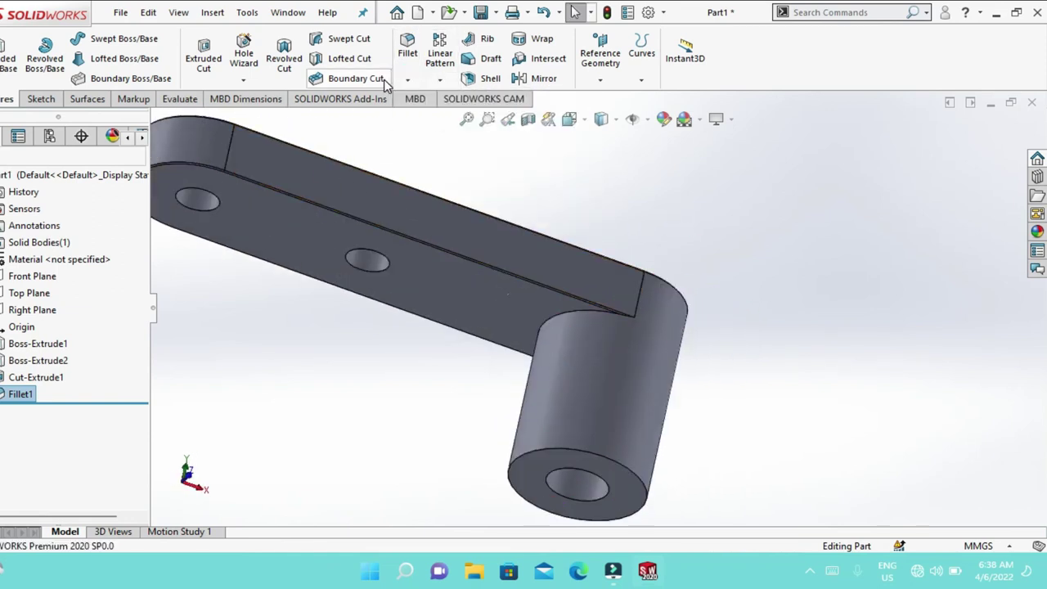
{"action": "left_click", "coordinate": [406, 80]}
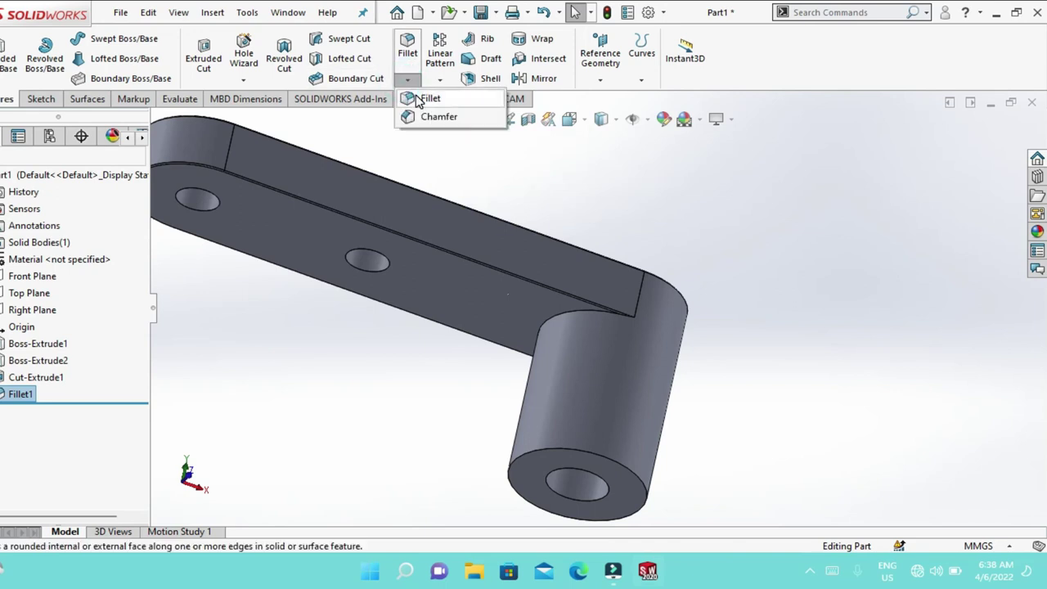
{"action": "left_click", "coordinate": [418, 98]}
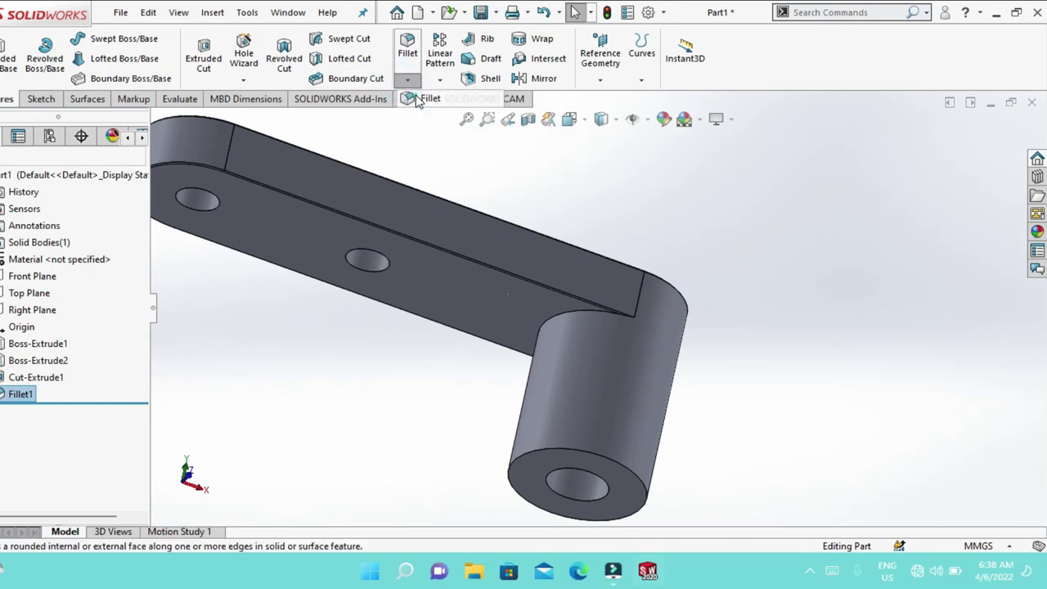
{"action": "left_click", "coordinate": [567, 310]}
{"action": "type", "text": "0.5"}
{"action": "key", "text": "Return"}
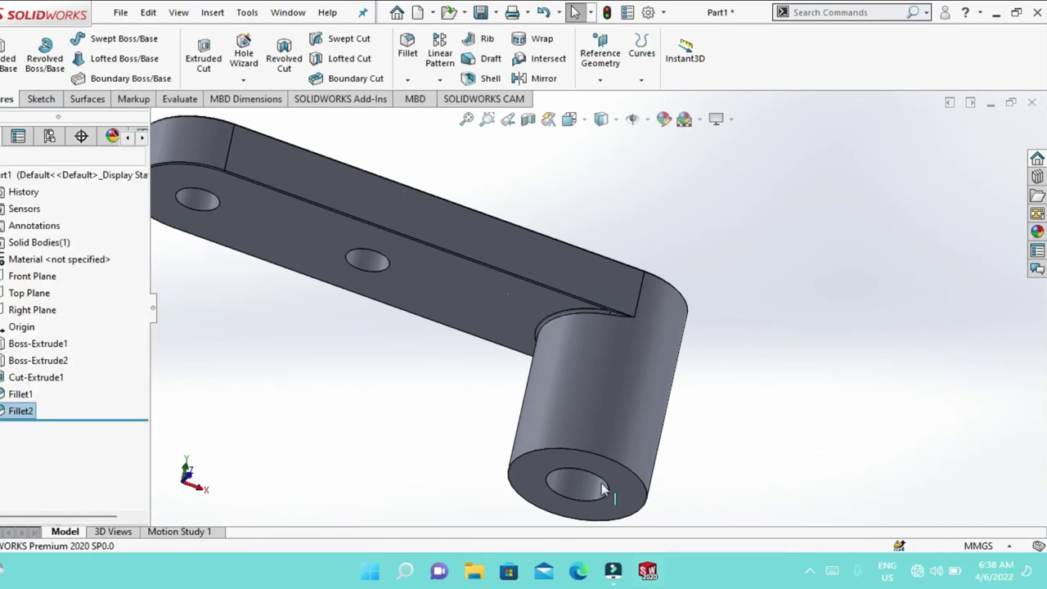
- Orbit and zoom around the part to review the new fillet
{"action": "middle_click_drag", "start_coordinate": [601, 483], "coordinate": [583, 389]}
{"action": "scroll", "coordinate": [571, 304], "scroll_direction": "down", "scroll_amount": 3}
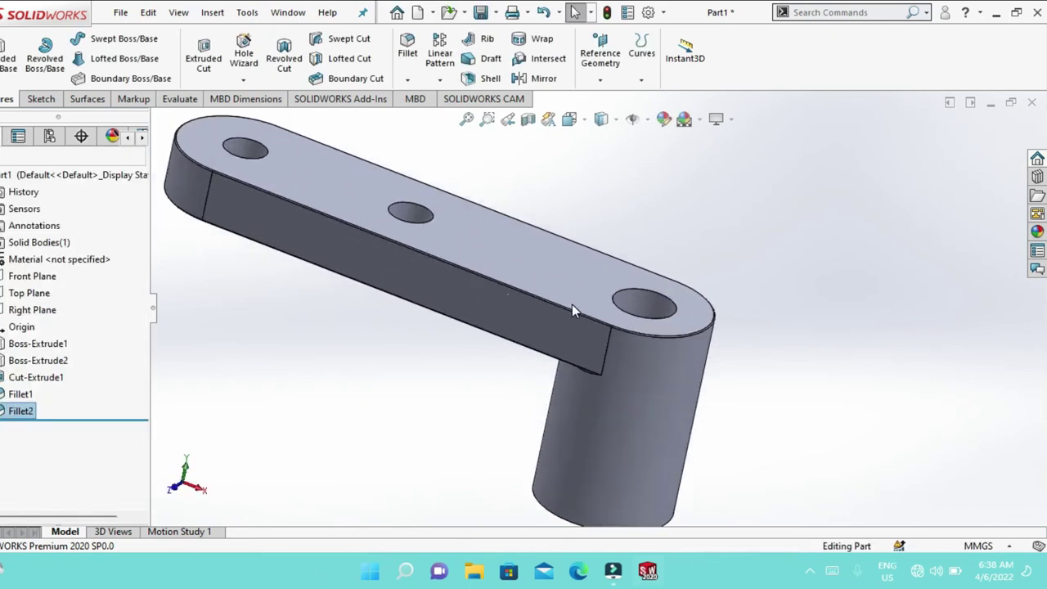
{"action": "middle_click_drag", "start_coordinate": [572, 304], "coordinate": [584, 358]}
{"action": "scroll", "coordinate": [543, 327], "scroll_direction": "up", "scroll_amount": 3}
{"action": "mouse_move", "coordinate": [542, 327]}
{"action": "middle_mouse_down"}
{"action": "mouse_move", "coordinate": [564, 360]}
{"action": "mouse_move", "coordinate": [532, 297]}
{"action": "mouse_move", "coordinate": [635, 238]}
{"action": "mouse_move", "coordinate": [528, 364]}
{"action": "mouse_move", "coordinate": [505, 322]}
{"action": "middle_mouse_up"}
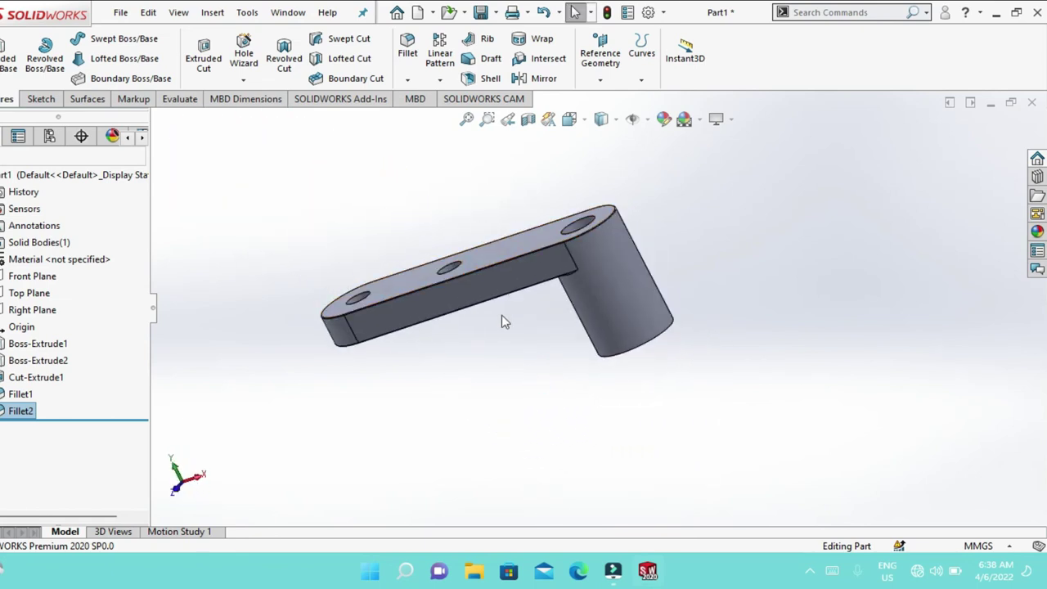
{"action": "middle_click_drag", "start_coordinate": [620, 241], "coordinate": [589, 262]}
{"action": "scroll", "coordinate": [589, 261], "scroll_direction": "up", "scroll_amount": 2}
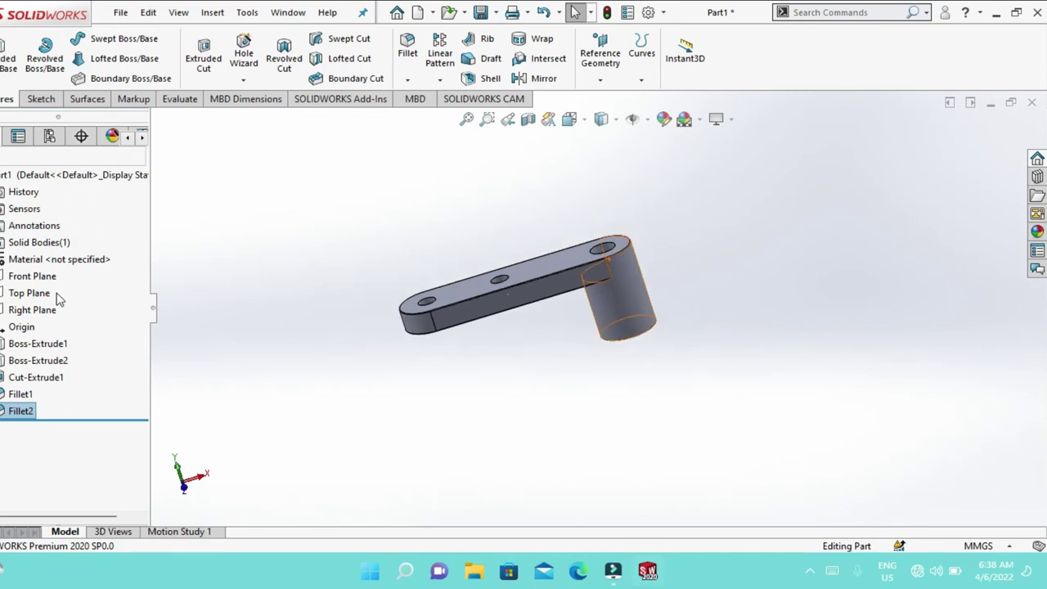
- Assign Alloy Steel to the part via Edit Material, then close the material window
{"action": "left_click", "coordinate": [59, 260]}
{"action": "right_click", "coordinate": [59, 260]}
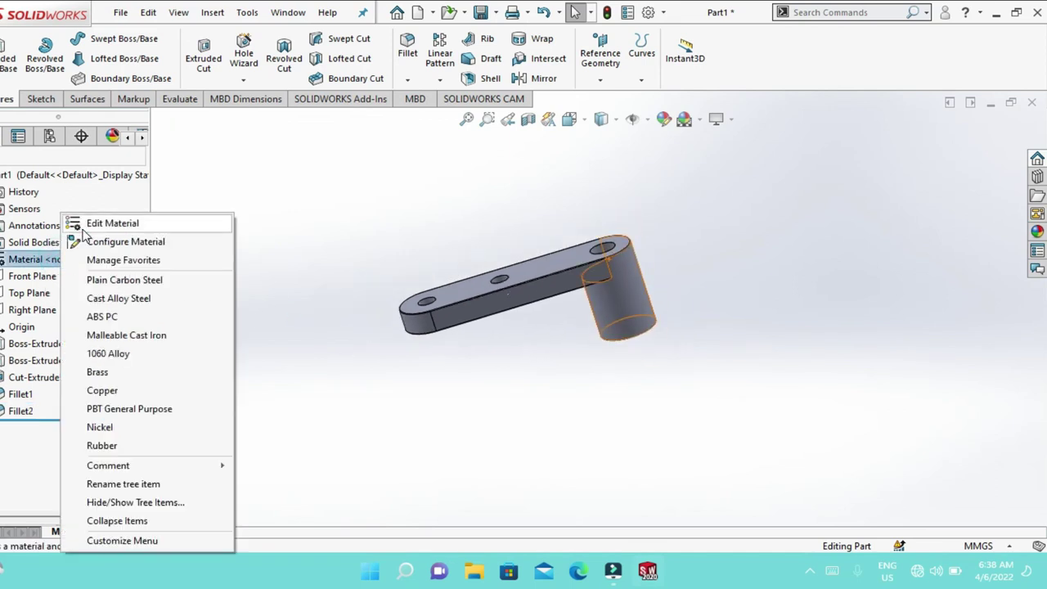
{"action": "left_click", "coordinate": [82, 226]}
{"action": "scroll", "coordinate": [331, 383], "scroll_direction": "down", "scroll_amount": 4}
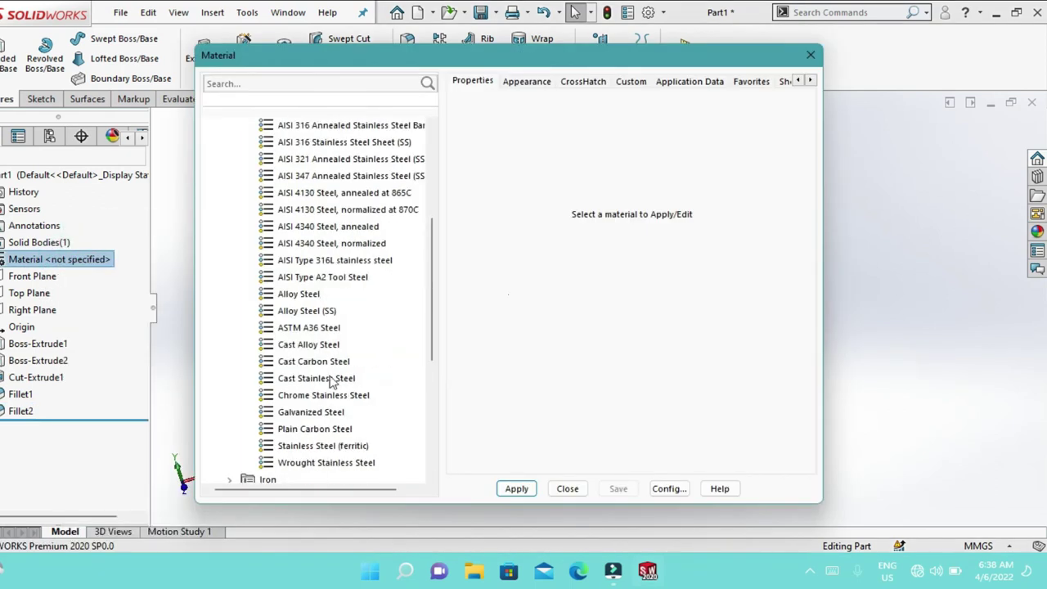
{"action": "left_click", "coordinate": [299, 296]}
{"action": "left_click", "coordinate": [515, 488]}
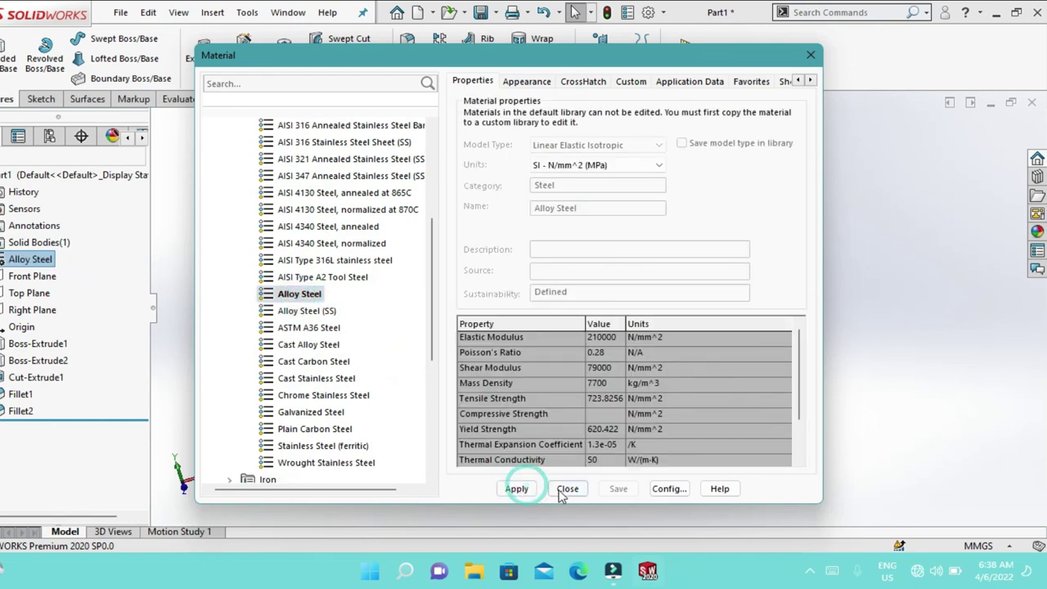
{"action": "left_click", "coordinate": [567, 488]}
{"action": "mouse_move", "coordinate": [644, 299]}
{"action": "middle_mouse_down"}
{"action": "mouse_move", "coordinate": [631, 183]}
{"action": "mouse_move", "coordinate": [516, 252]}
{"action": "middle_mouse_up"}
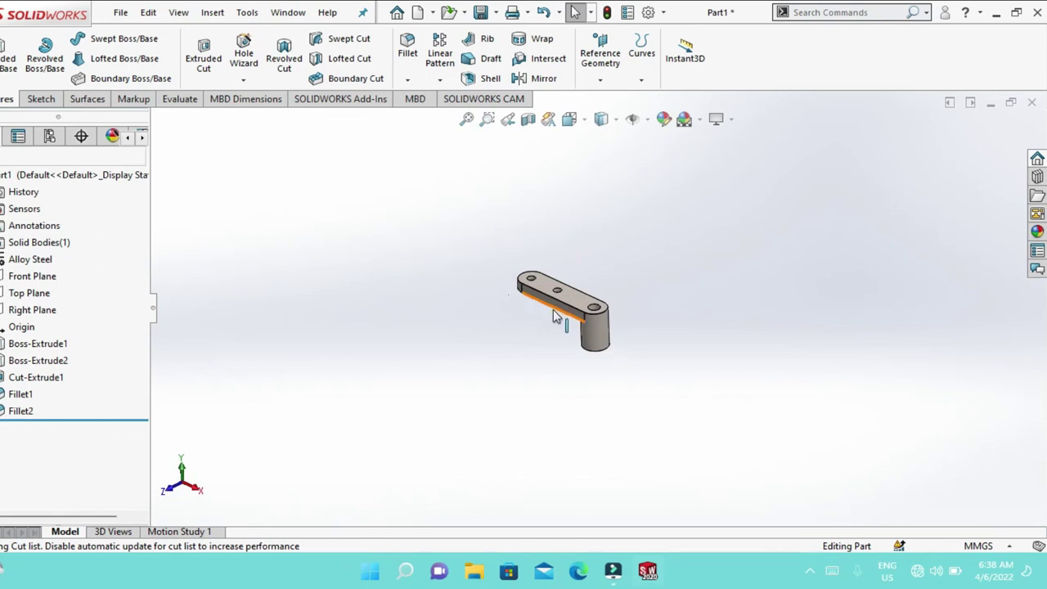
{"action": "mouse_move", "coordinate": [554, 317]}
{"action": "middle_mouse_down"}
{"action": "mouse_move", "coordinate": [636, 303]}
{"action": "mouse_move", "coordinate": [561, 289]}
{"action": "mouse_move", "coordinate": [549, 361]}
{"action": "mouse_move", "coordinate": [568, 270]}
{"action": "mouse_move", "coordinate": [532, 294]}
{"action": "mouse_move", "coordinate": [603, 282]}
{"action": "middle_mouse_up"}
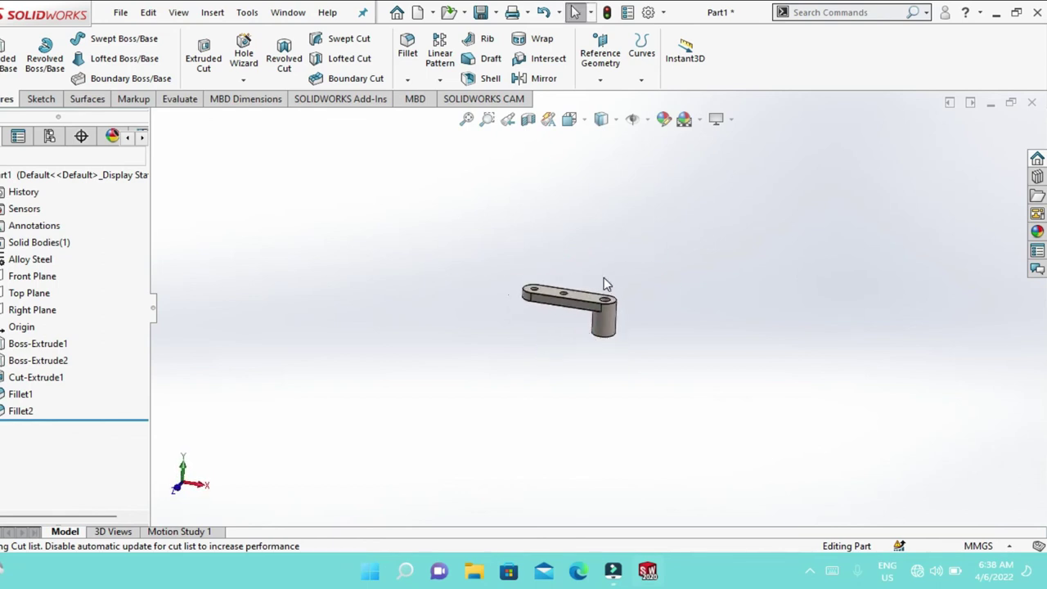
{"action": "scroll", "coordinate": [604, 282], "scroll_direction": "down", "scroll_amount": 3}
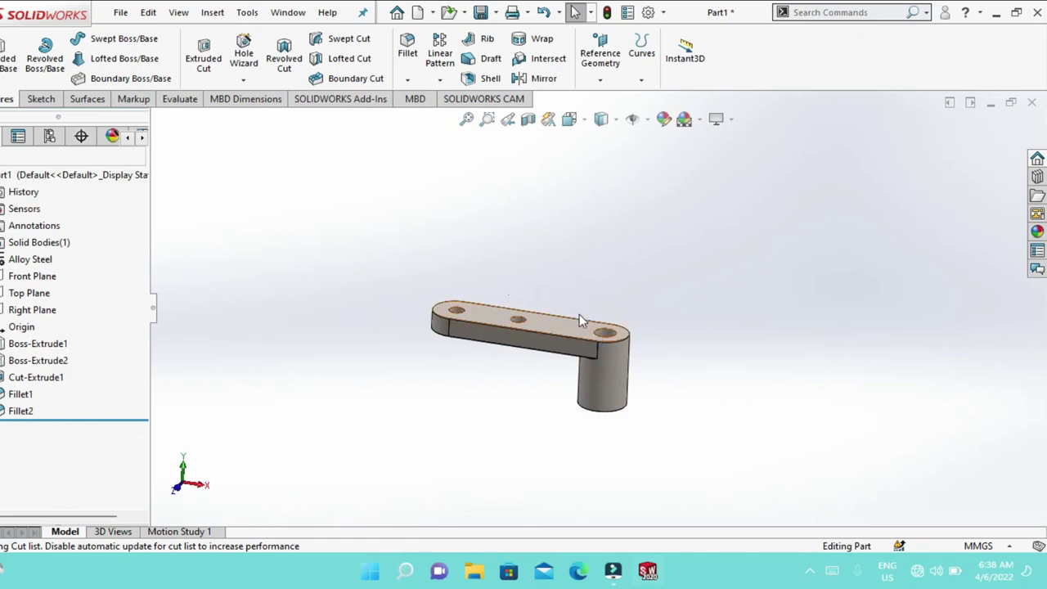
{"action": "mouse_move", "coordinate": [584, 306]}
{"action": "middle_mouse_down"}
{"action": "mouse_move", "coordinate": [675, 232]}
{"action": "mouse_move", "coordinate": [593, 295]}
{"action": "mouse_move", "coordinate": [545, 267]}
{"action": "mouse_move", "coordinate": [535, 297]}
{"action": "middle_mouse_up"}
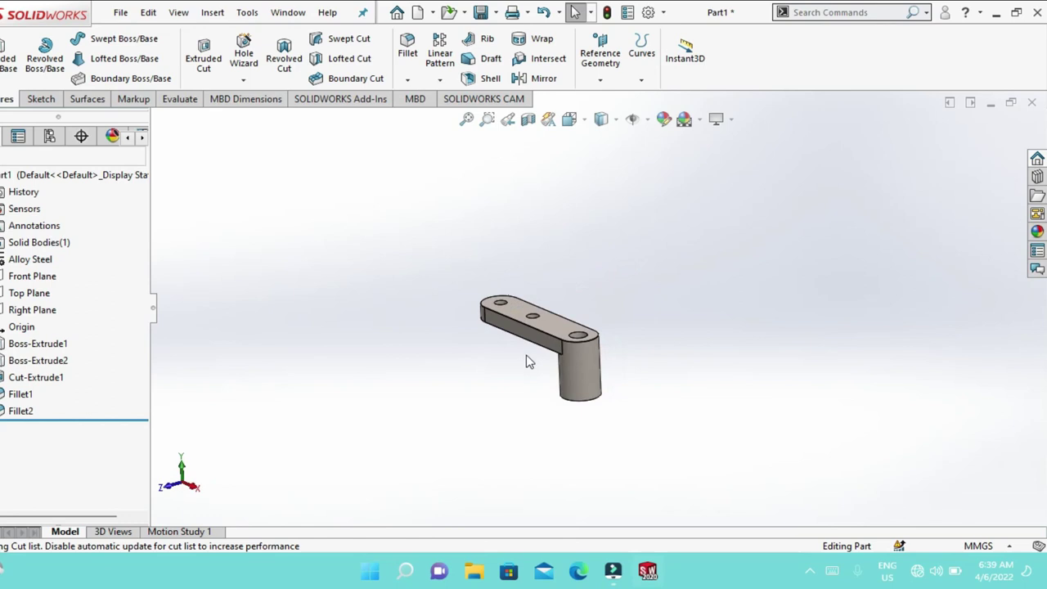
{"action": "middle_click_drag", "start_coordinate": [525, 359], "coordinate": [591, 309]}
{"action": "scroll", "coordinate": [590, 310], "scroll_direction": "down", "scroll_amount": 2}
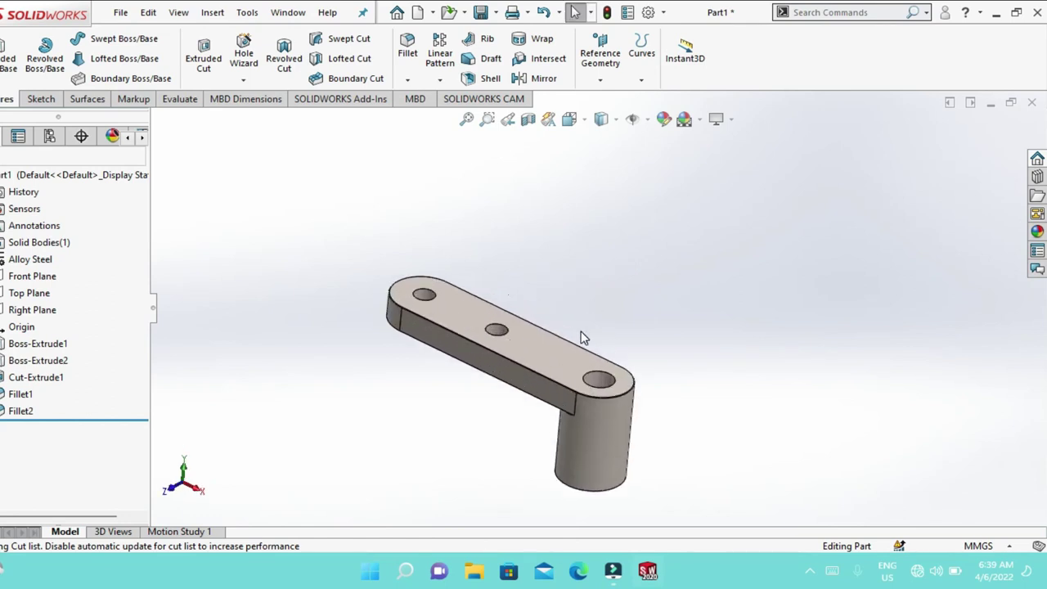
- Save the part with Save As under the file name Part2
{"action": "left_click", "coordinate": [122, 17]}
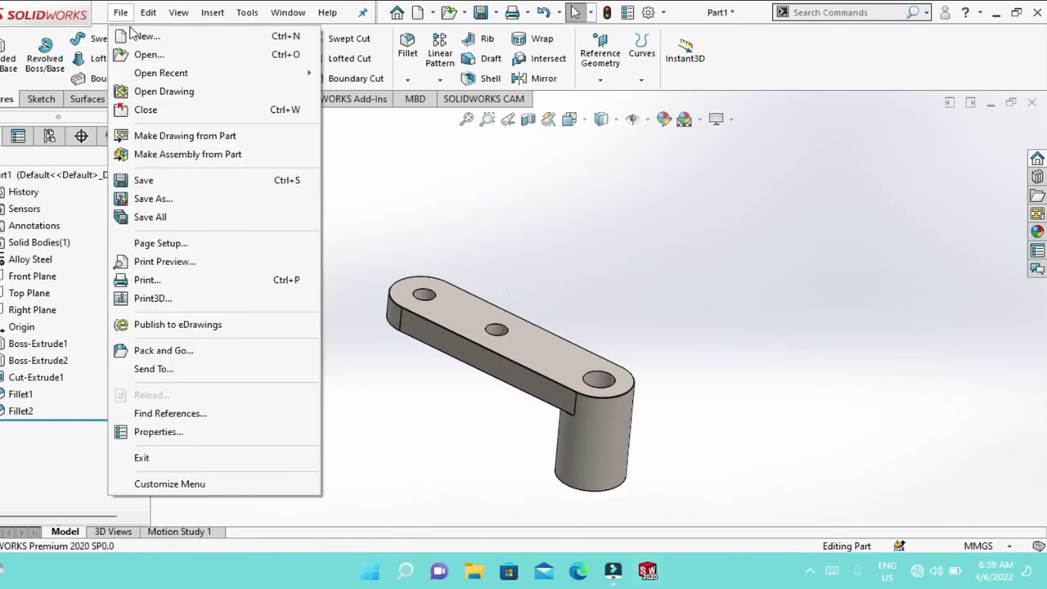
{"action": "left_click", "coordinate": [190, 183]}
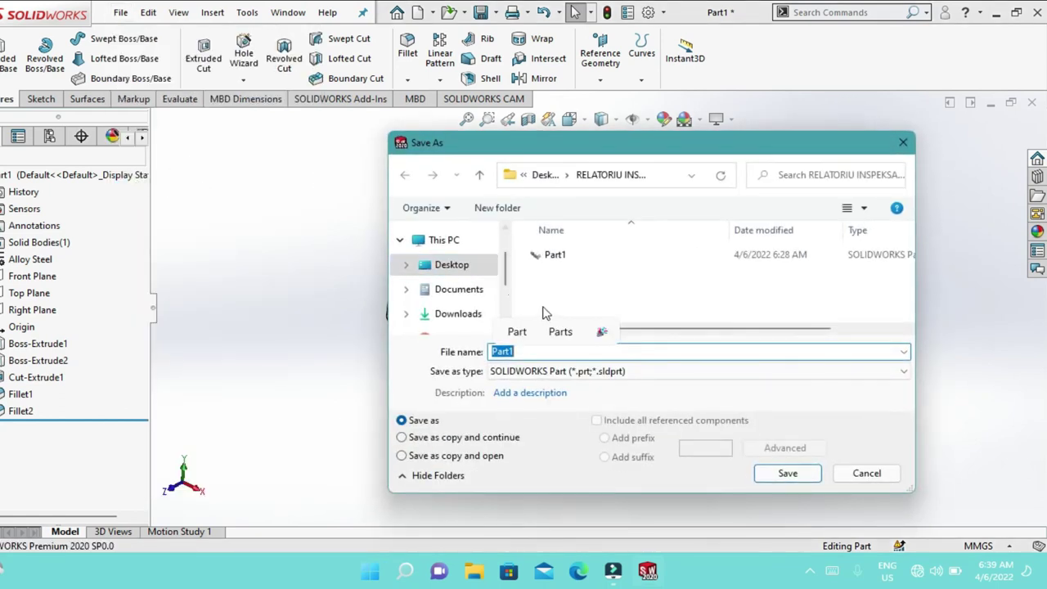
{"action": "left_click", "coordinate": [538, 352]}
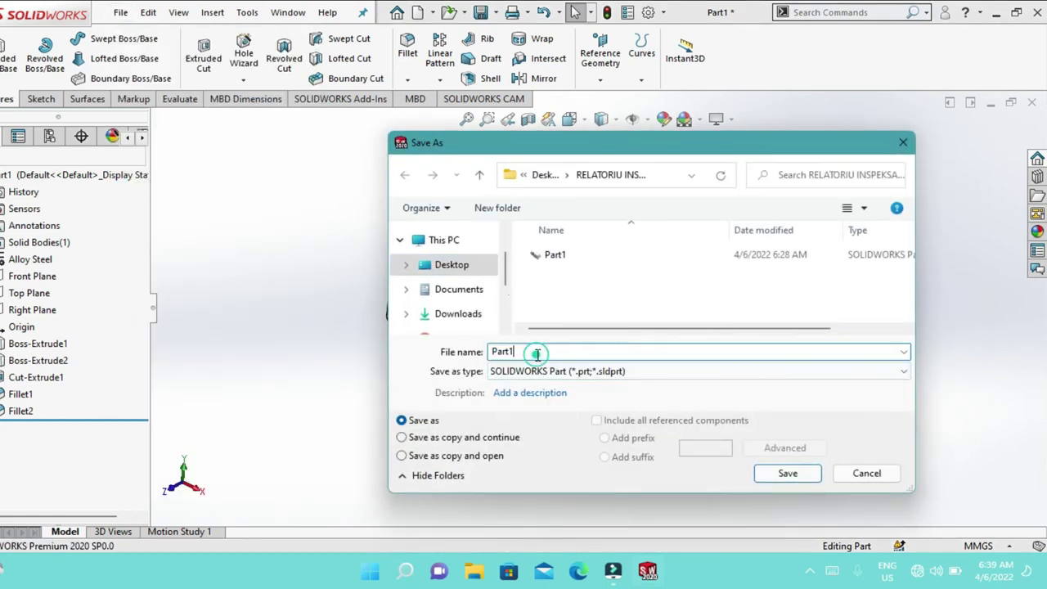
{"action": "key", "text": "BackSpace"}
{"action": "type", "text": "2"}
{"action": "key", "text": "Return"}
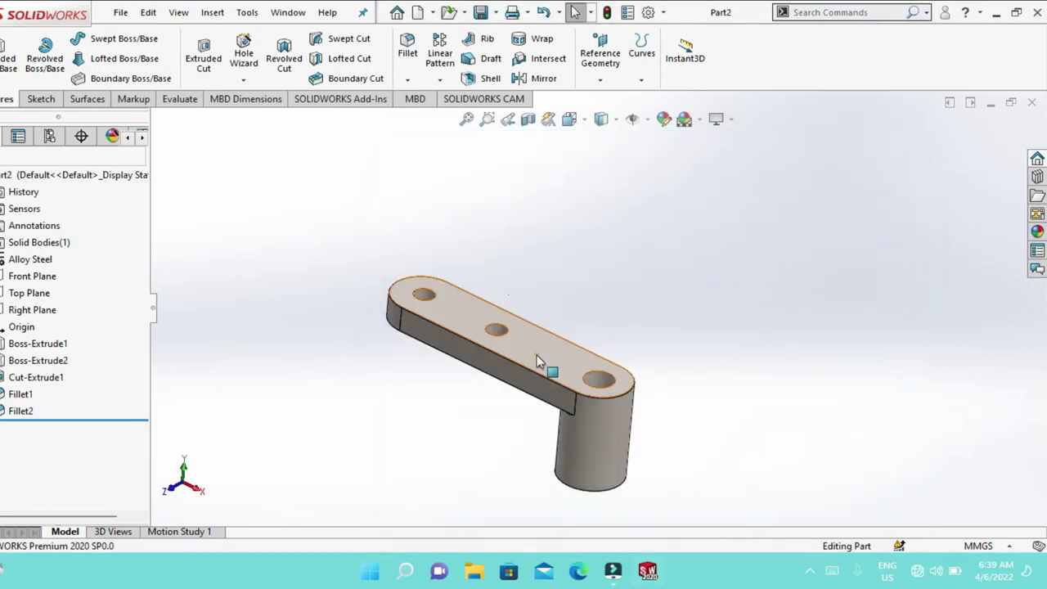
- Close SOLIDWORKS, then close Filmora and agree to save the project changes
{"action": "left_click", "coordinate": [1039, 13]}
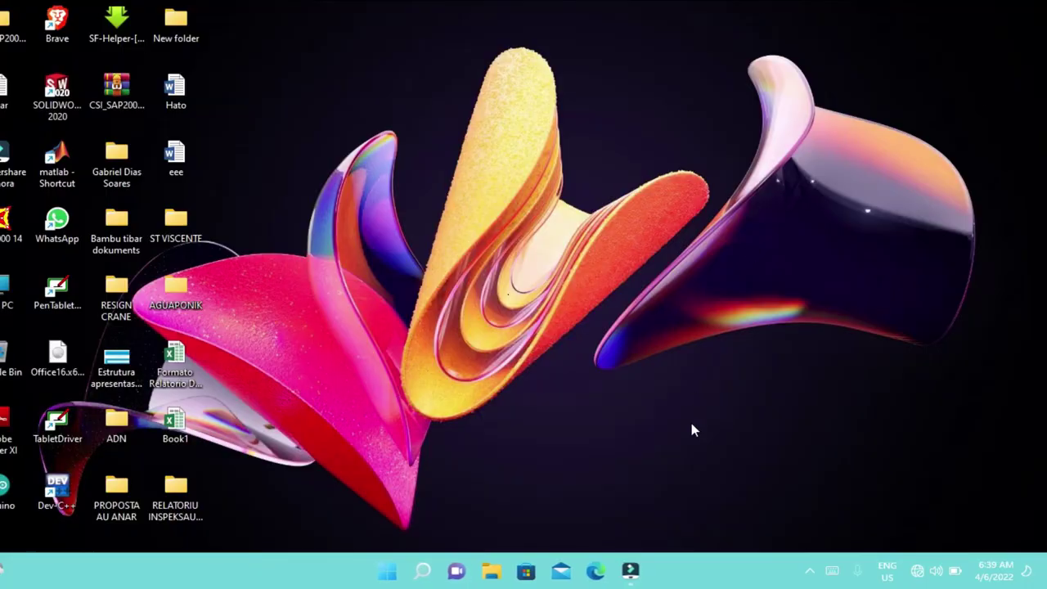
{"action": "left_click", "coordinate": [632, 571]}
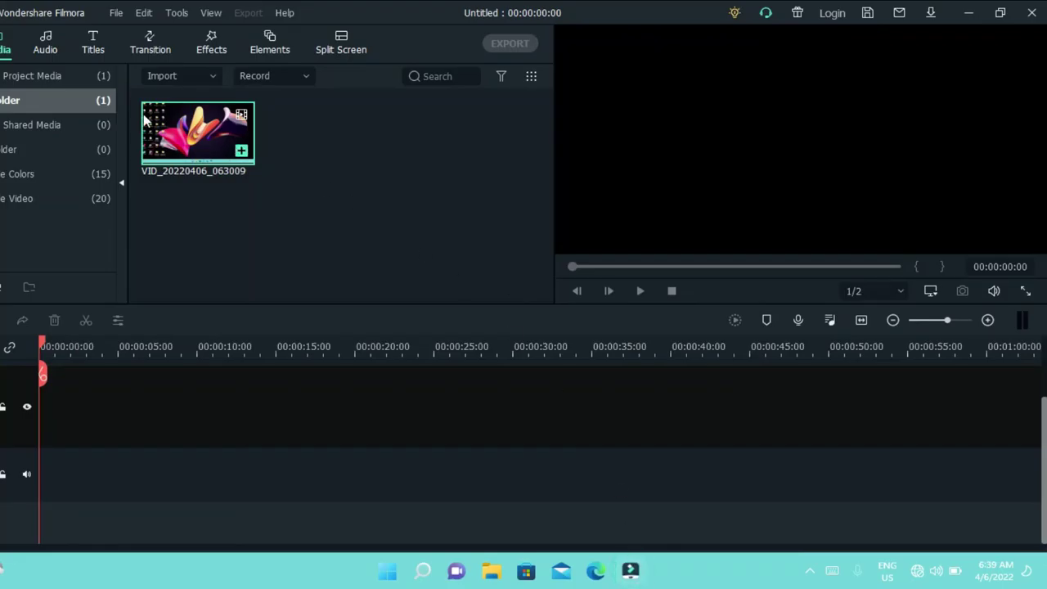
{"action": "left_click", "coordinate": [1032, 13]}
{"action": "left_click", "coordinate": [514, 284]}
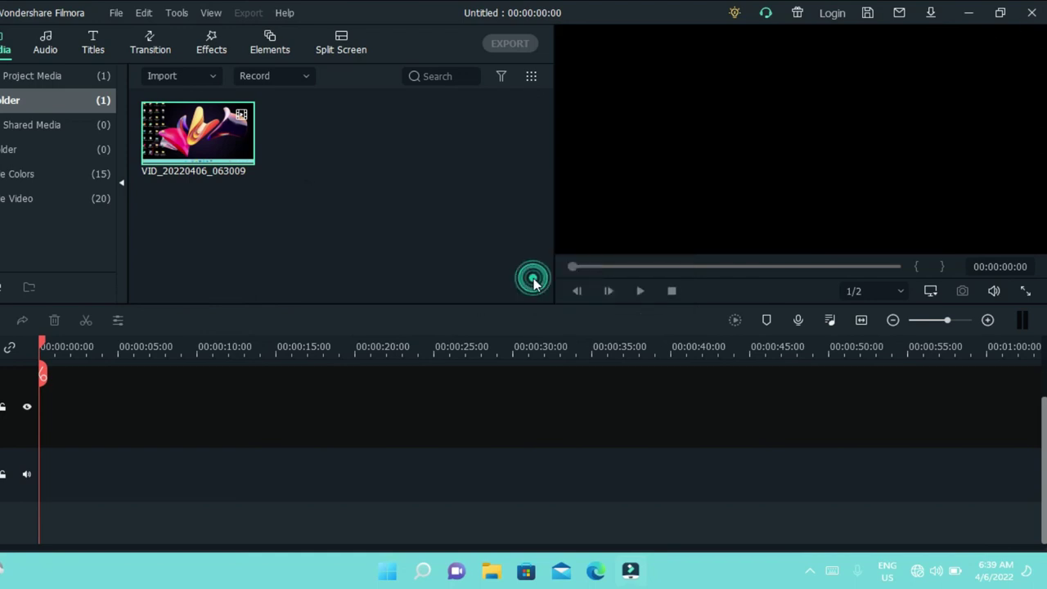